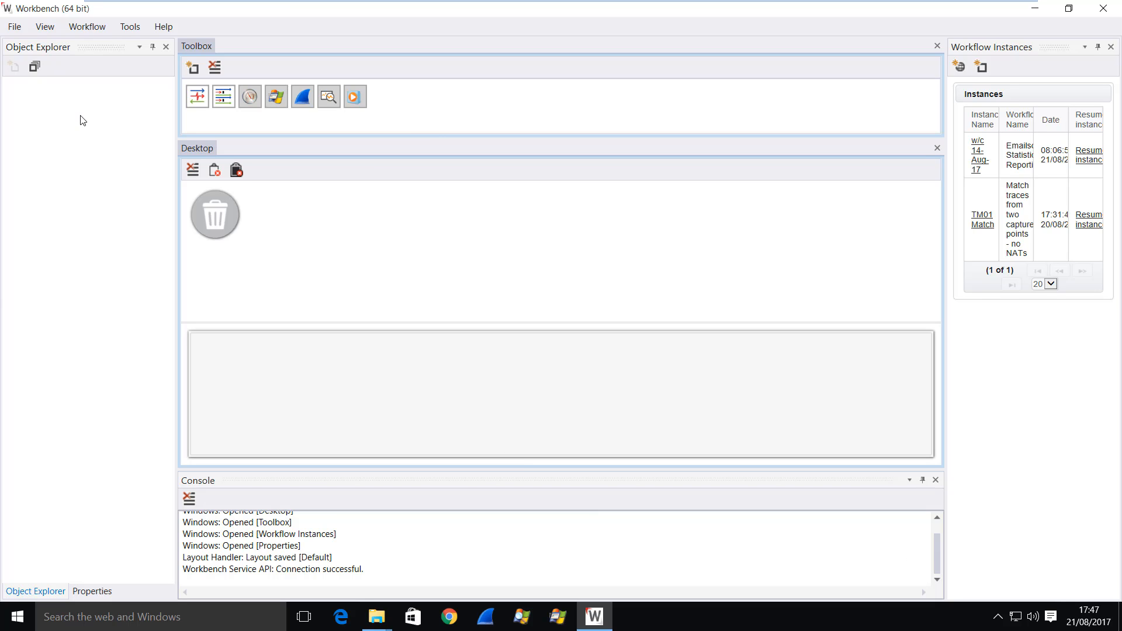
- Close the Workbench application and bring the other Downloads window forward
click(1104, 13)
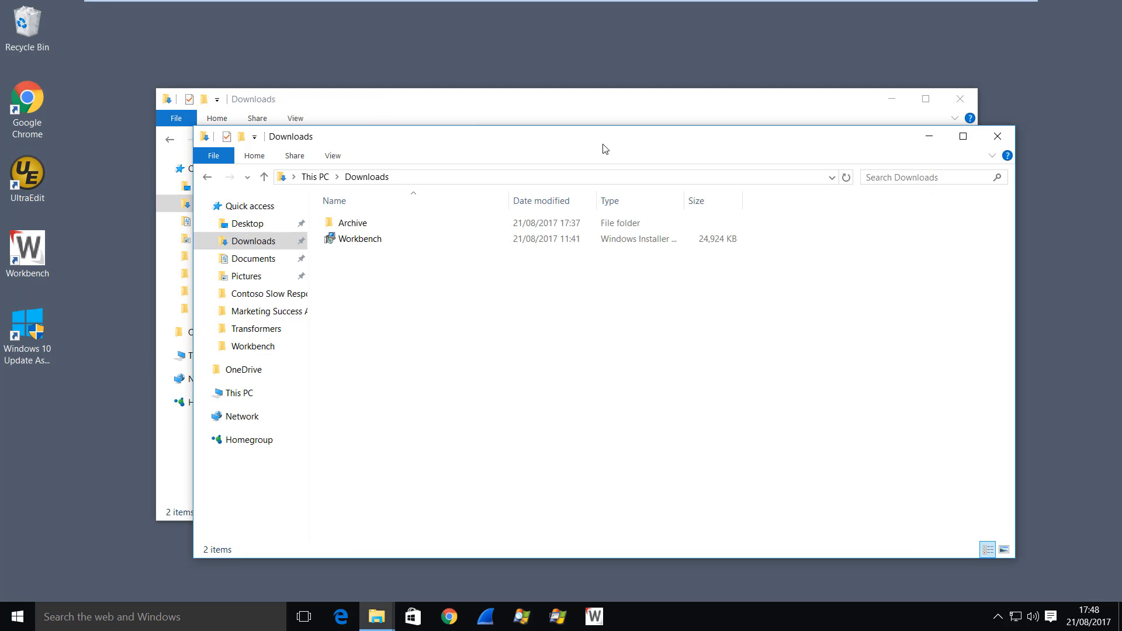
click(561, 105)
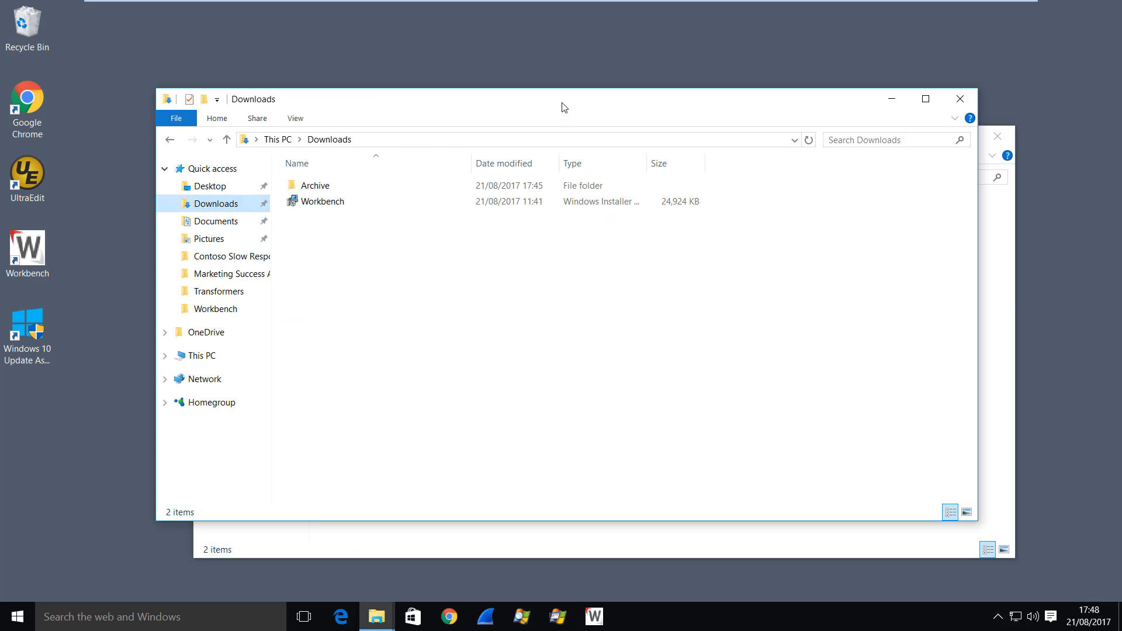
- Navigate to the current user's AppData\Local\Workbench folder by entering its path
click(399, 144)
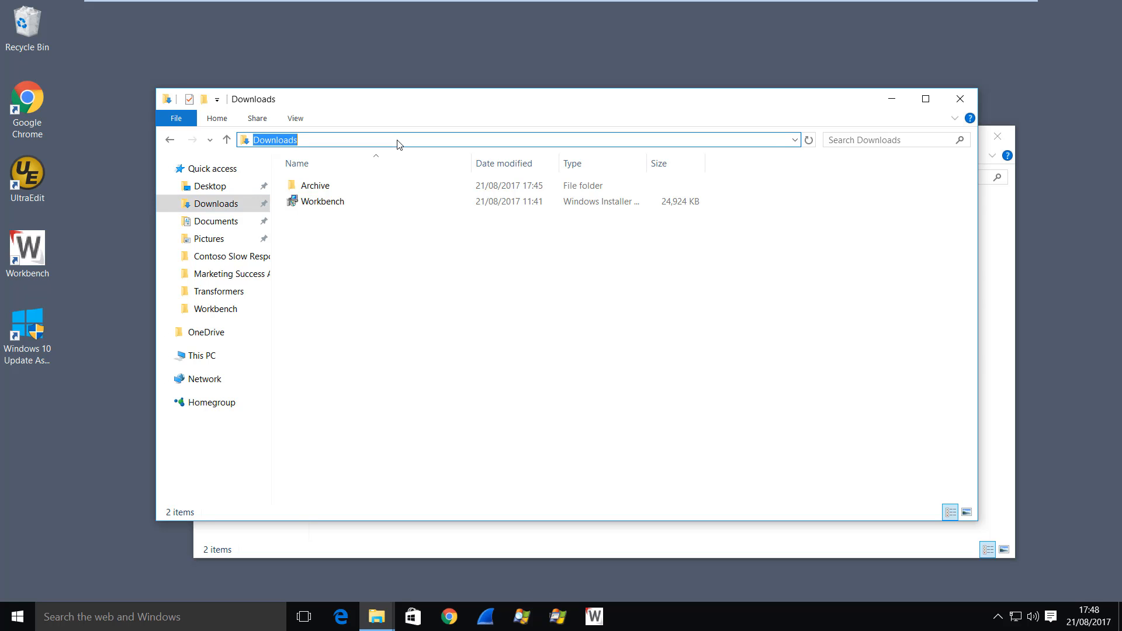
text(\Users)
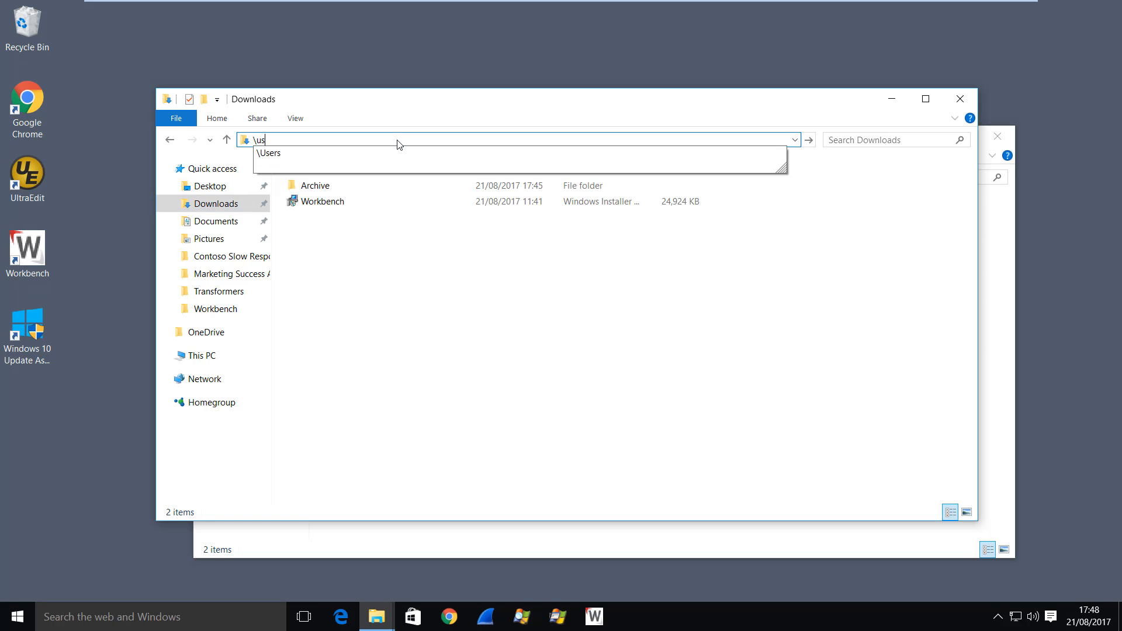
text(\)
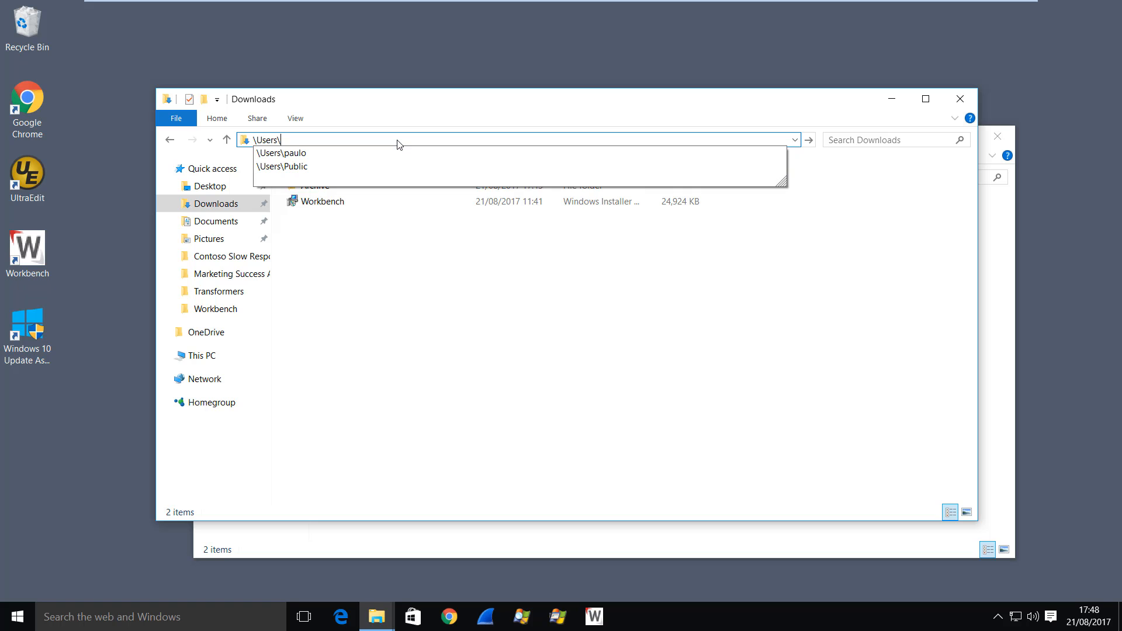
key(Down)
text(\)
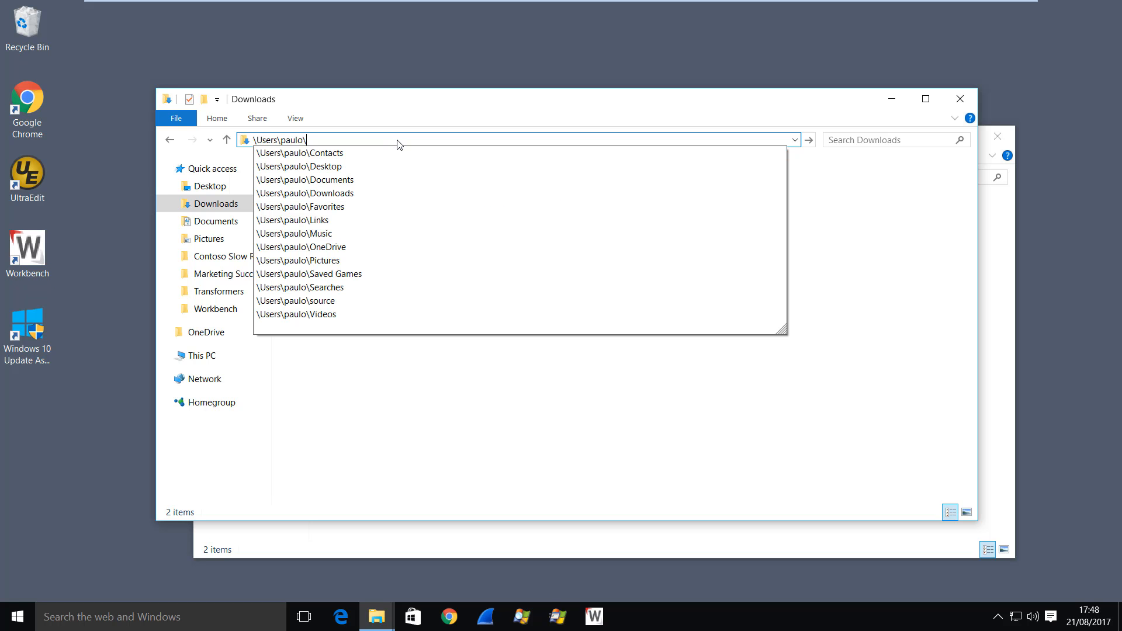
text(appdata)
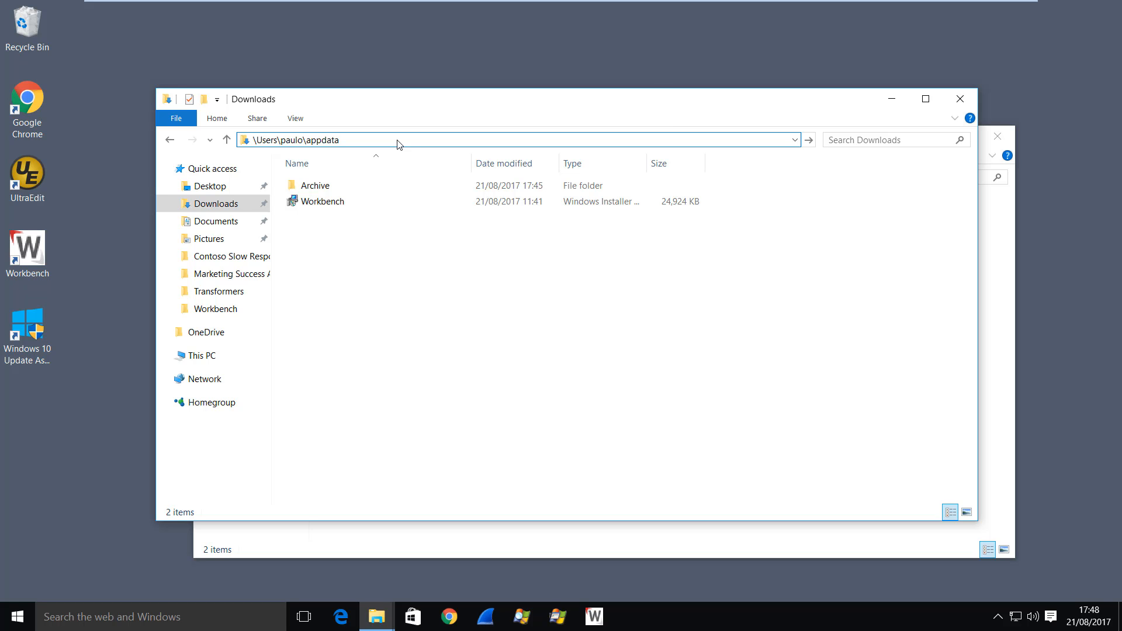
text(\)
key(Down)
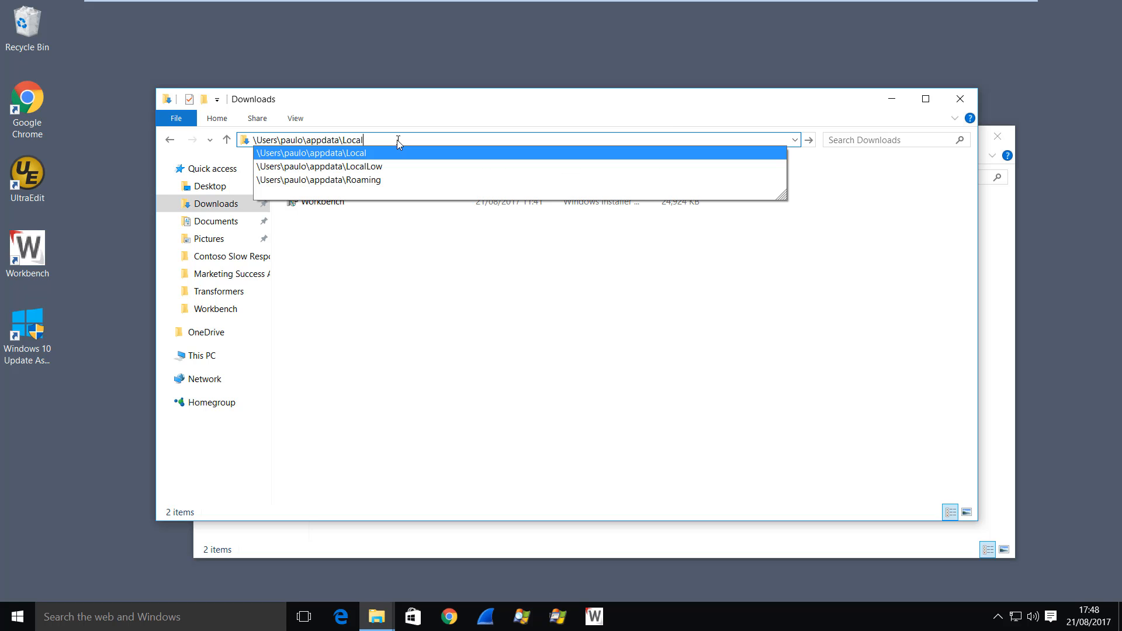
text(\wor)
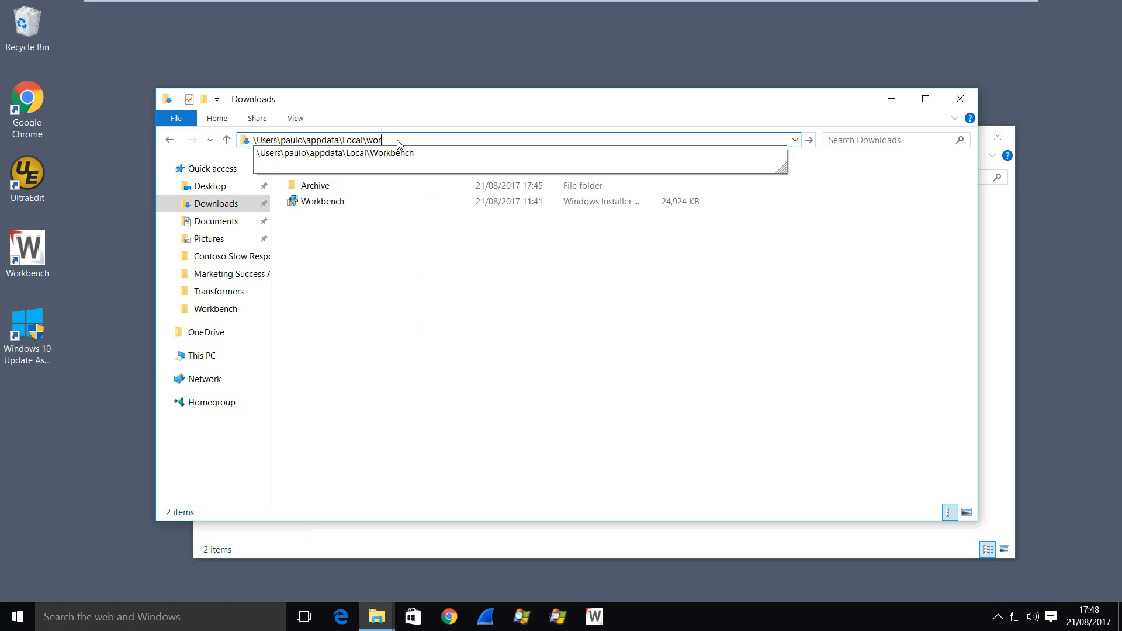
text(kbench)
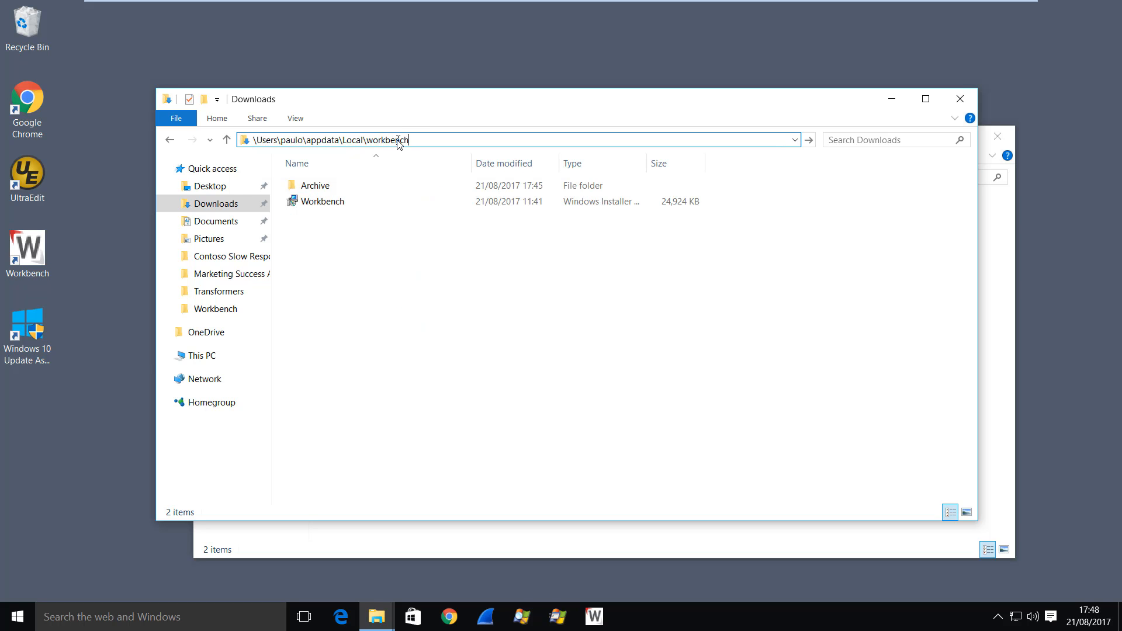
key(Return)
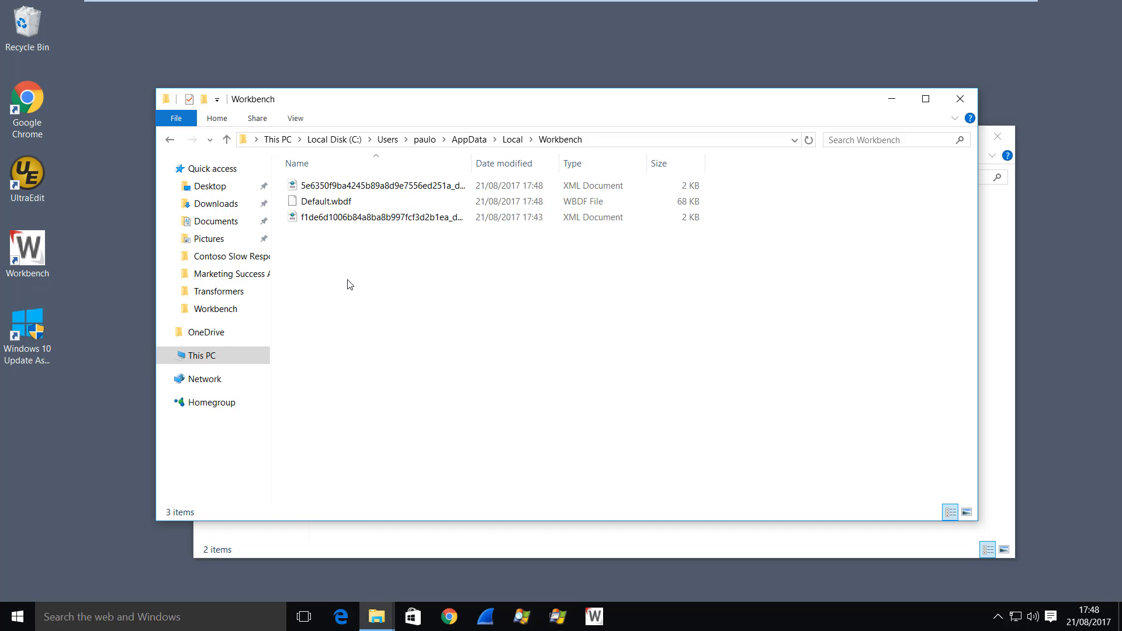
- Compress all files in the folder into a zipped folder named wb_config_backup
key(ctrl+a)
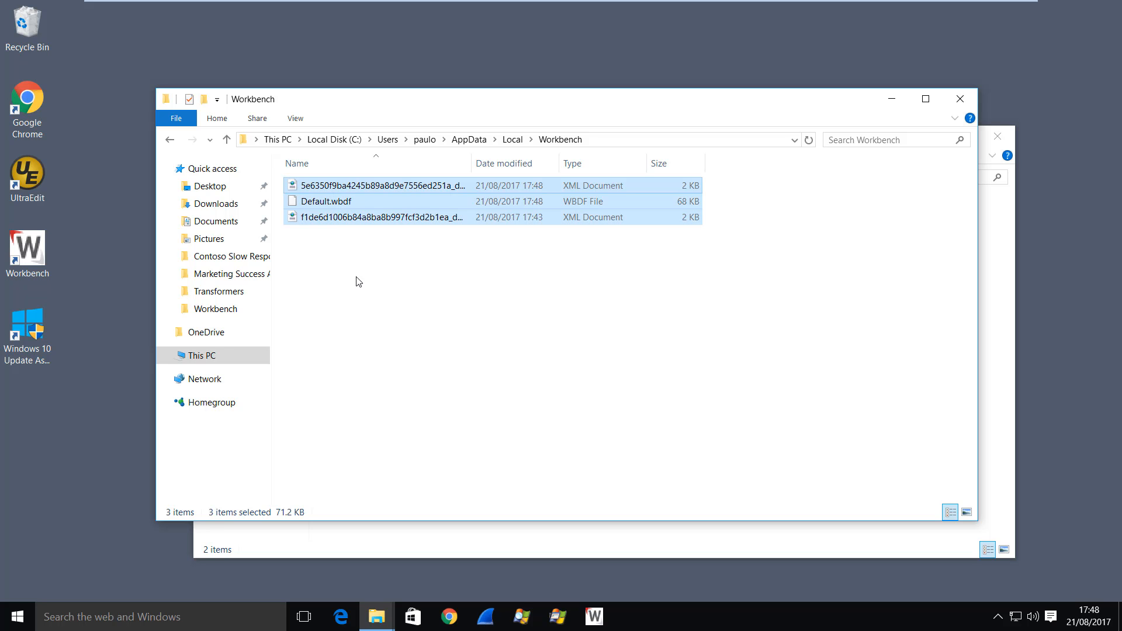
right_click(333, 220)
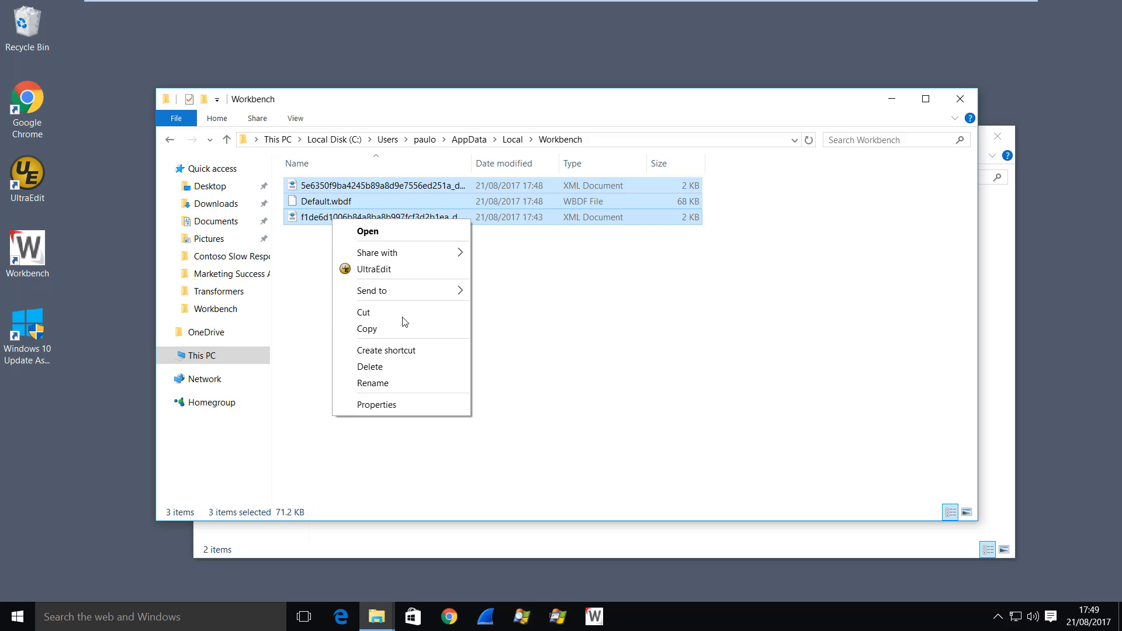
mouse_move(408, 290)
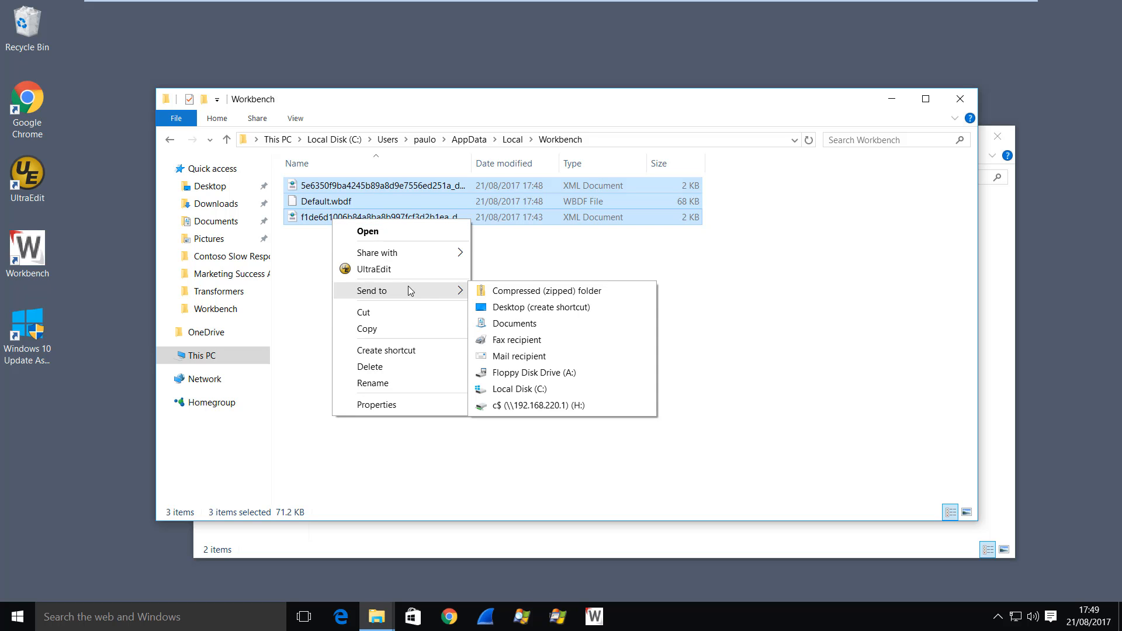
click(549, 290)
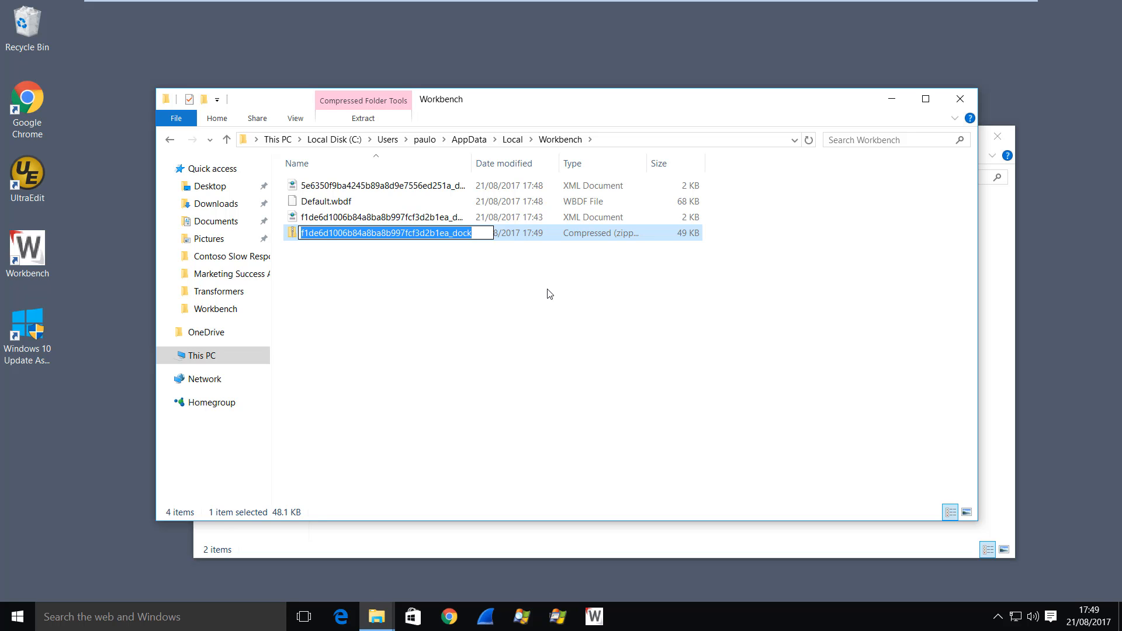
text(wb_con)
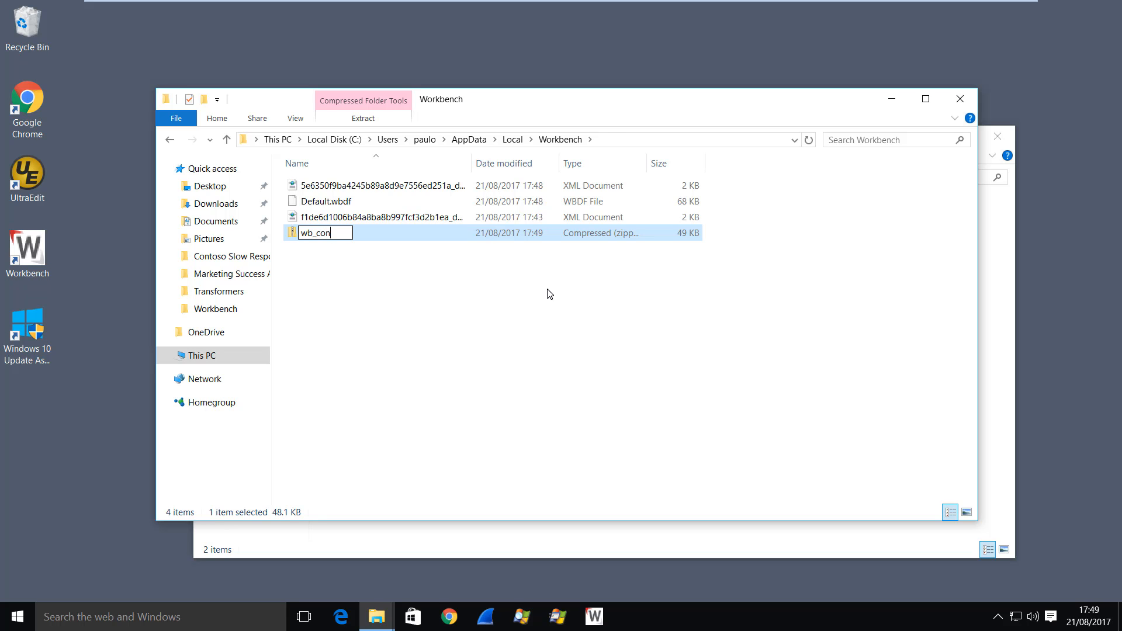
text(fig_backup)
key(Return)
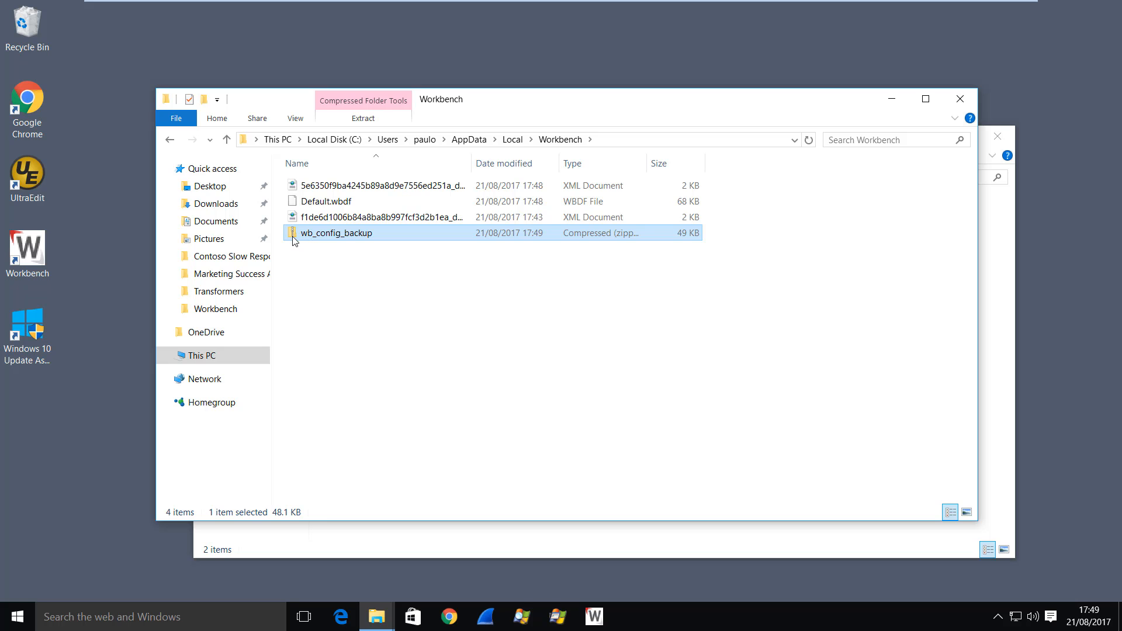
- Move wb_config_backup into the Downloads folder and switch back to the Downloads window
drag(295, 237, 217, 205)
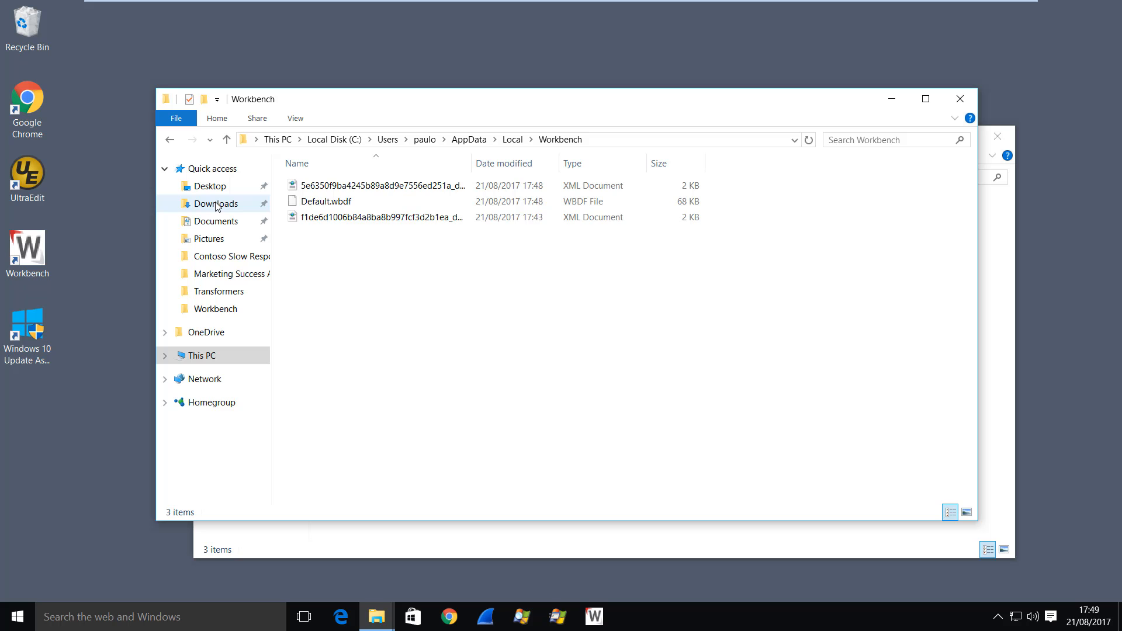
key(alt+Tab)
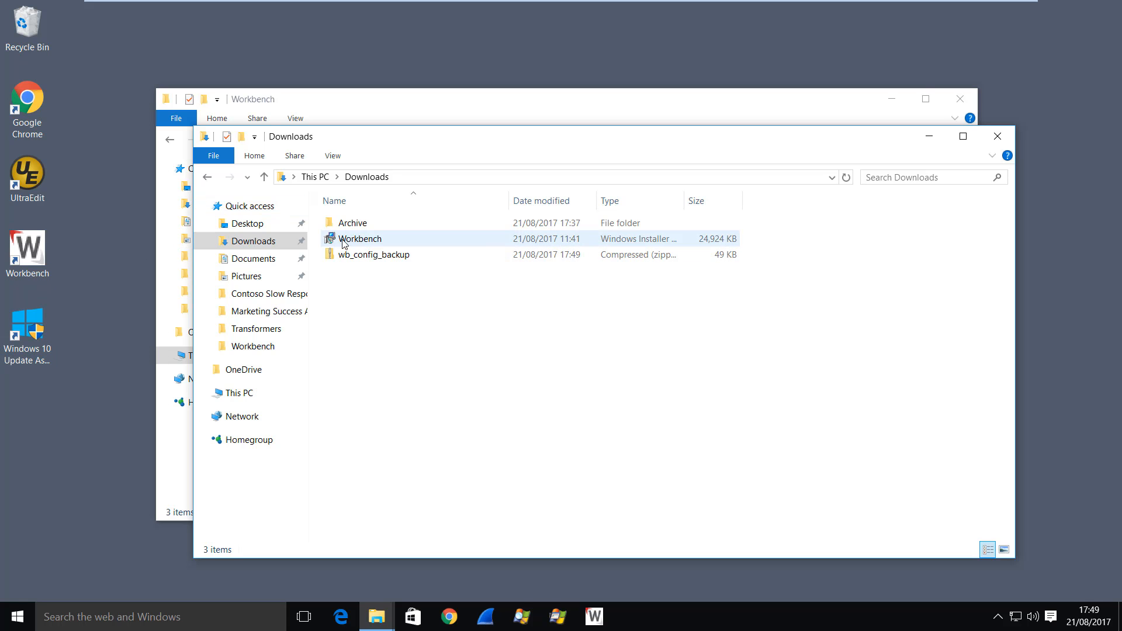
- Try to run the Workbench installer package from Downloads and dismiss the installer message
mouse_move(344, 242)
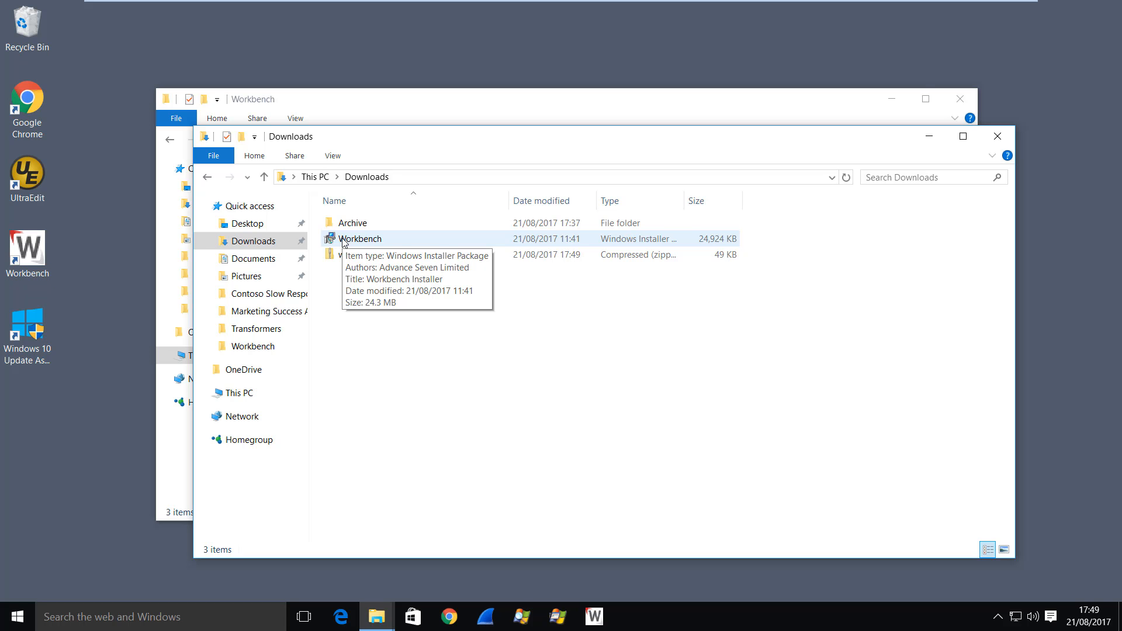
double_click(344, 239)
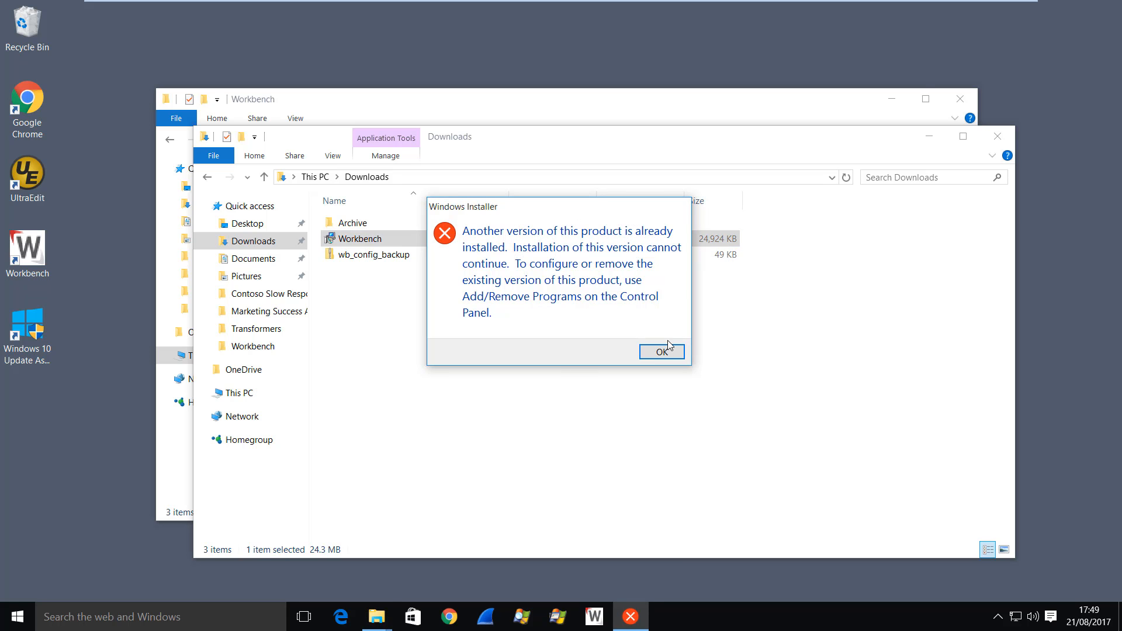
click(658, 351)
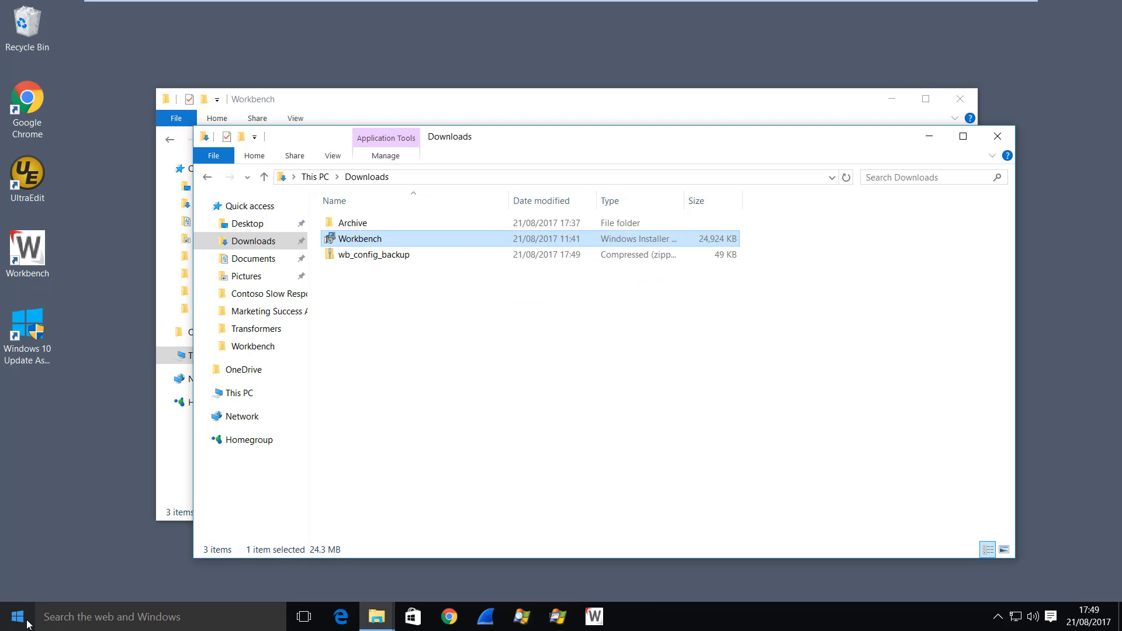
- Uninstall Workbench through System settings' Apps & features, approve the removal, and close Settings
click(27, 623)
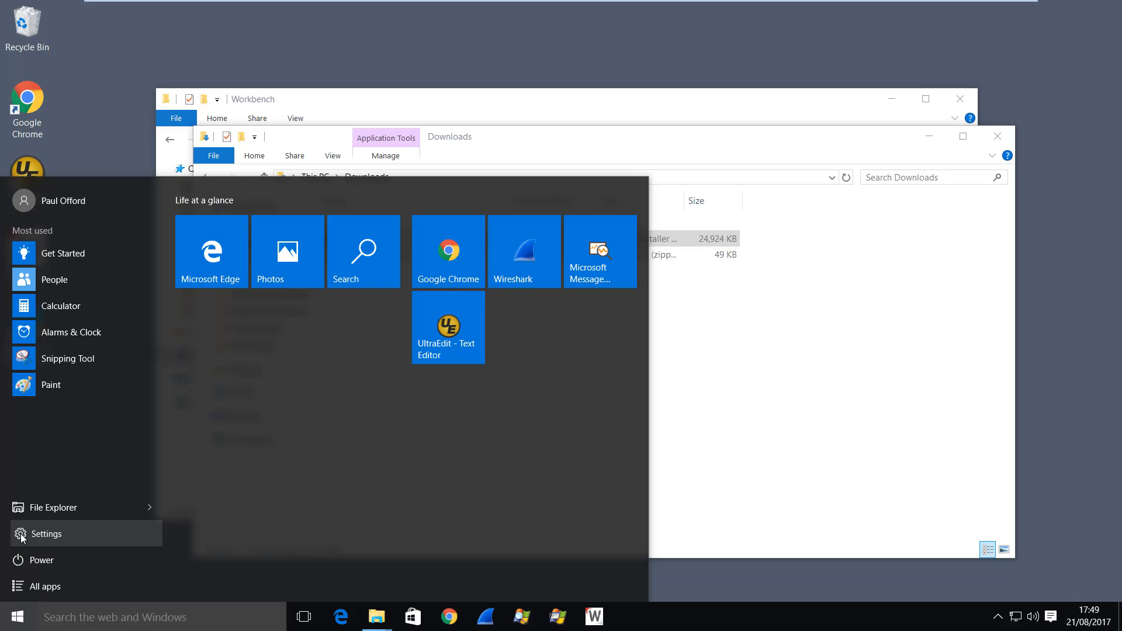
click(23, 537)
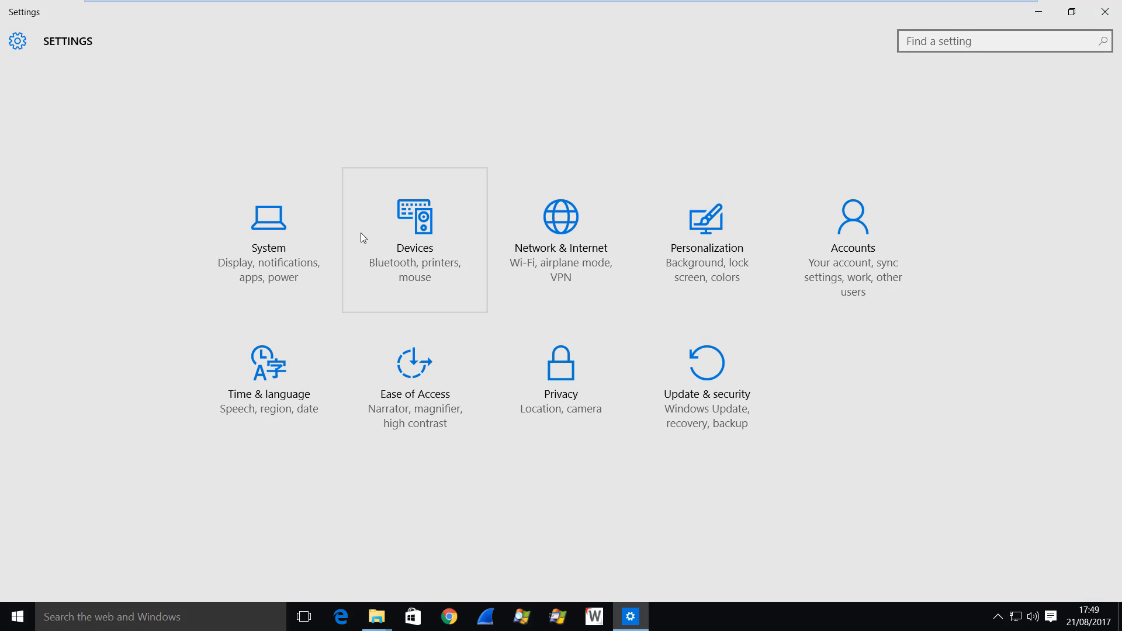
click(284, 252)
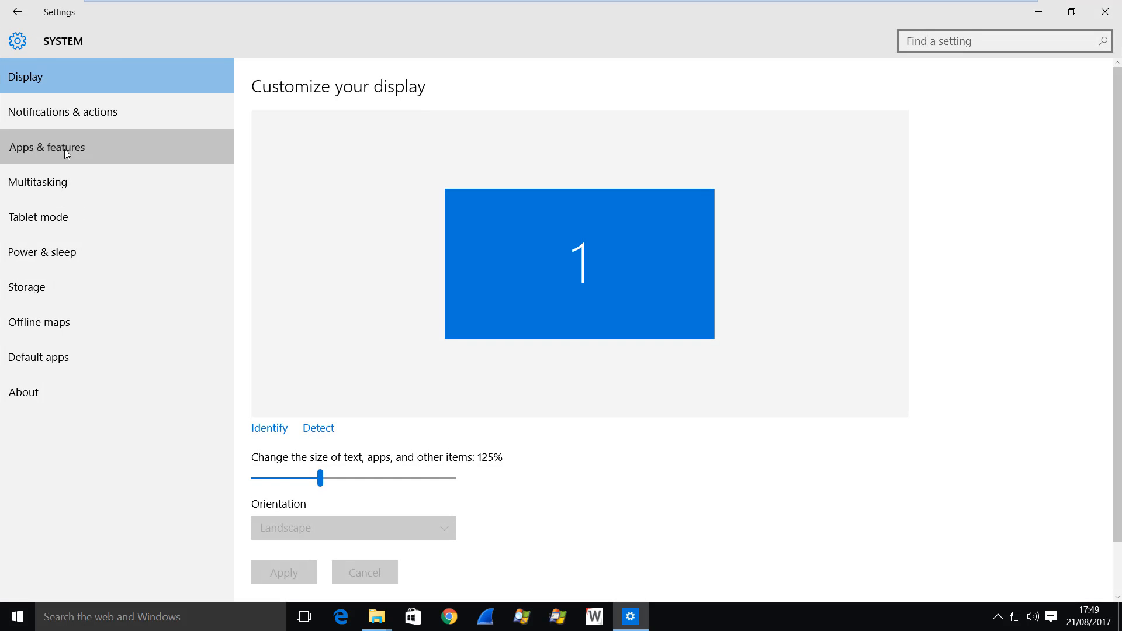
click(64, 149)
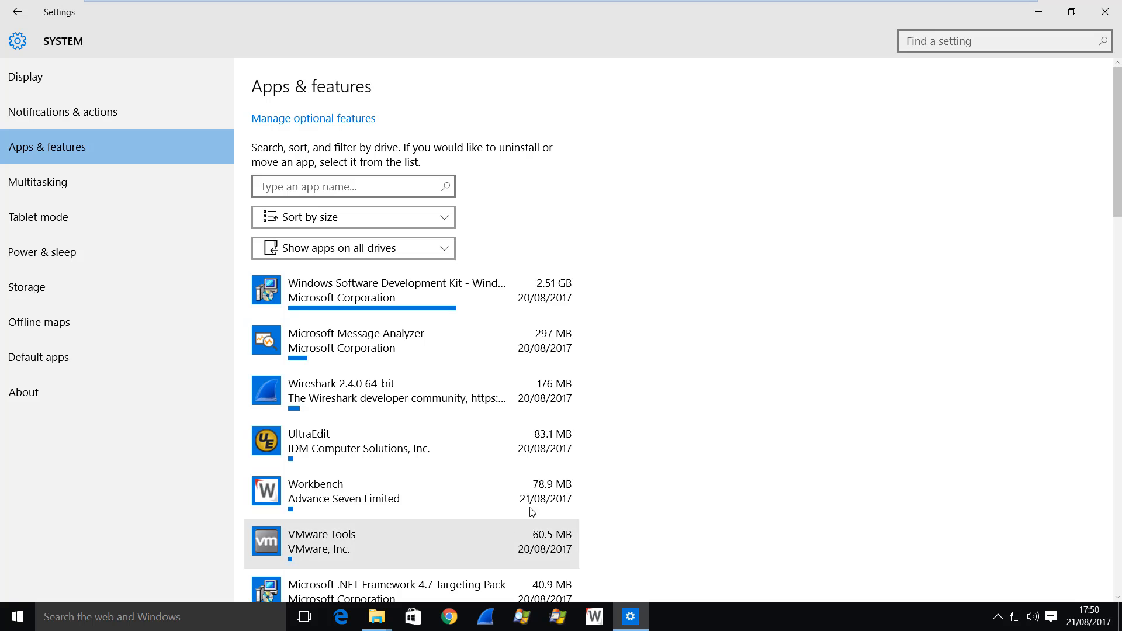
click(532, 512)
click(552, 542)
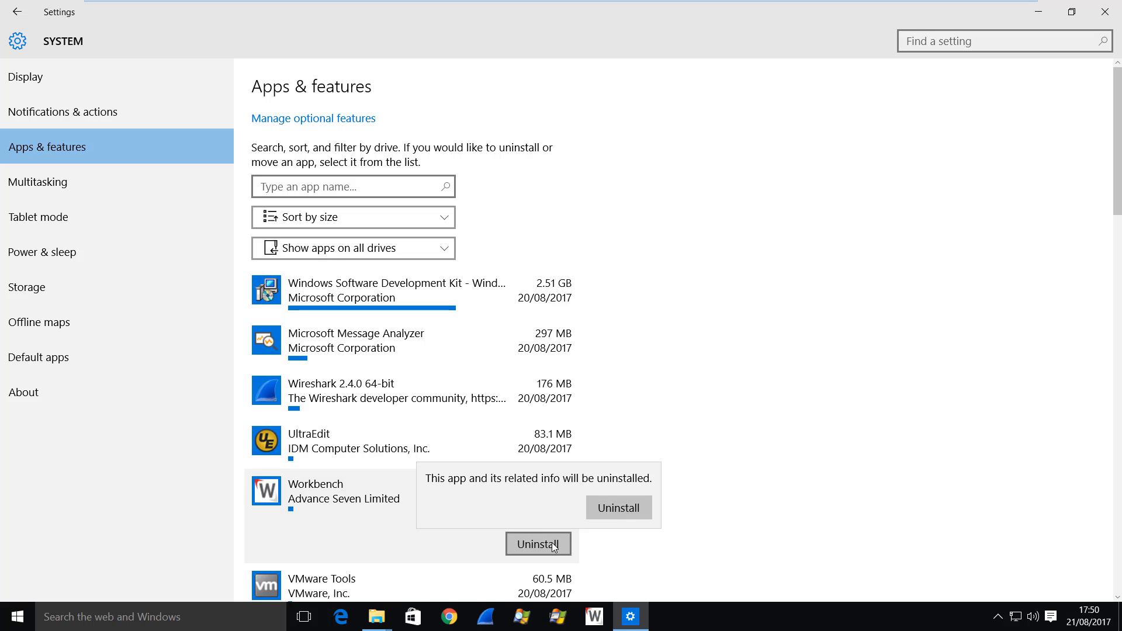
click(618, 507)
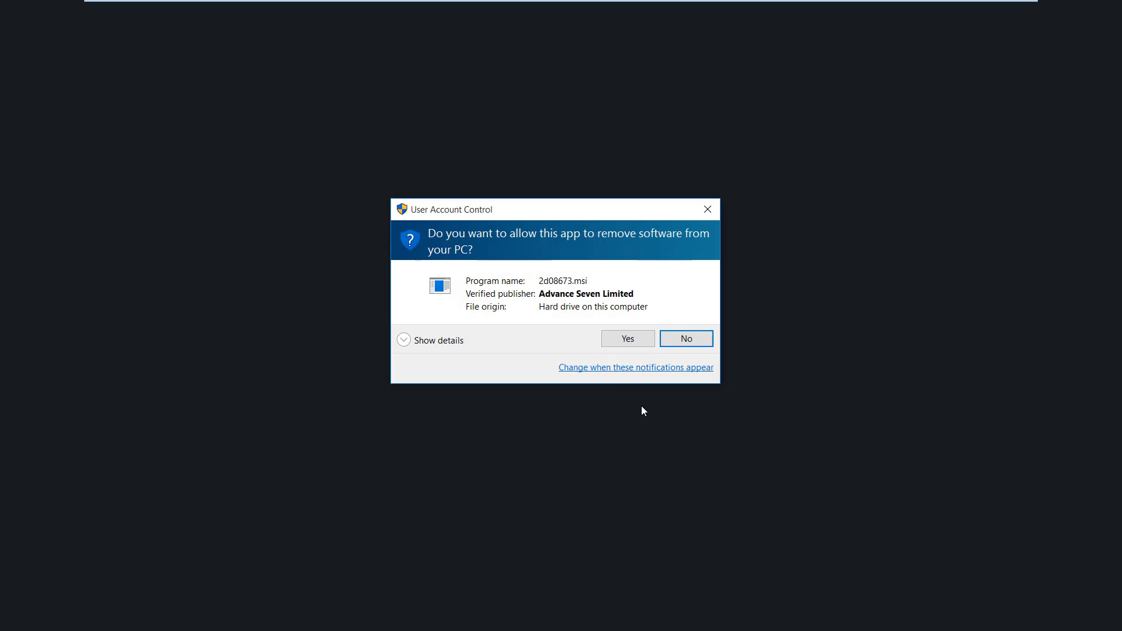
click(627, 339)
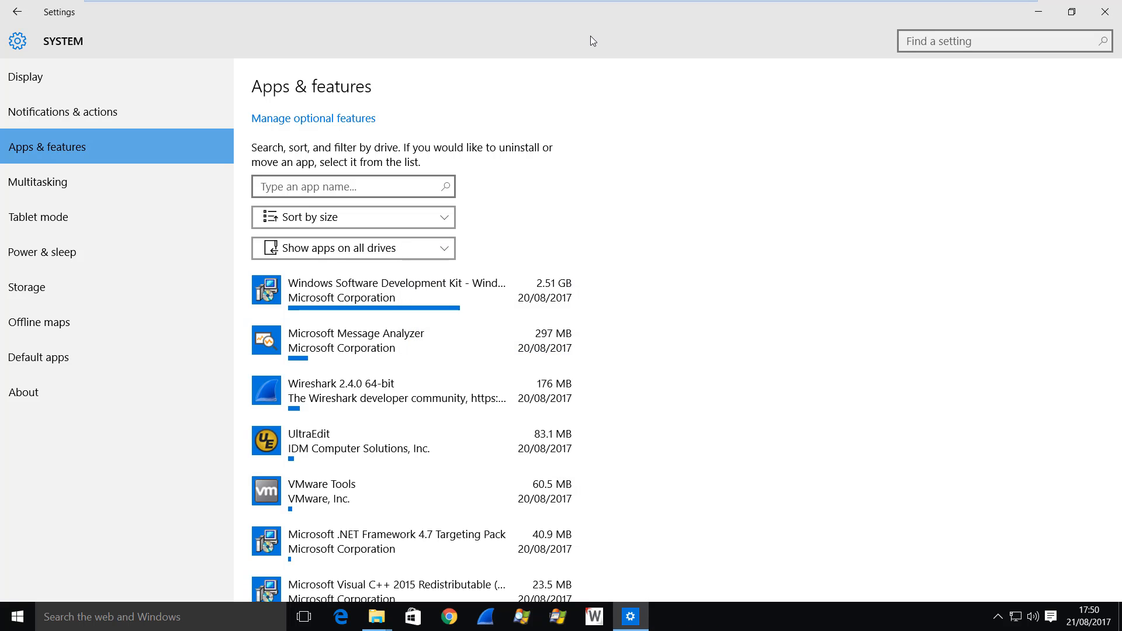
click(1104, 12)
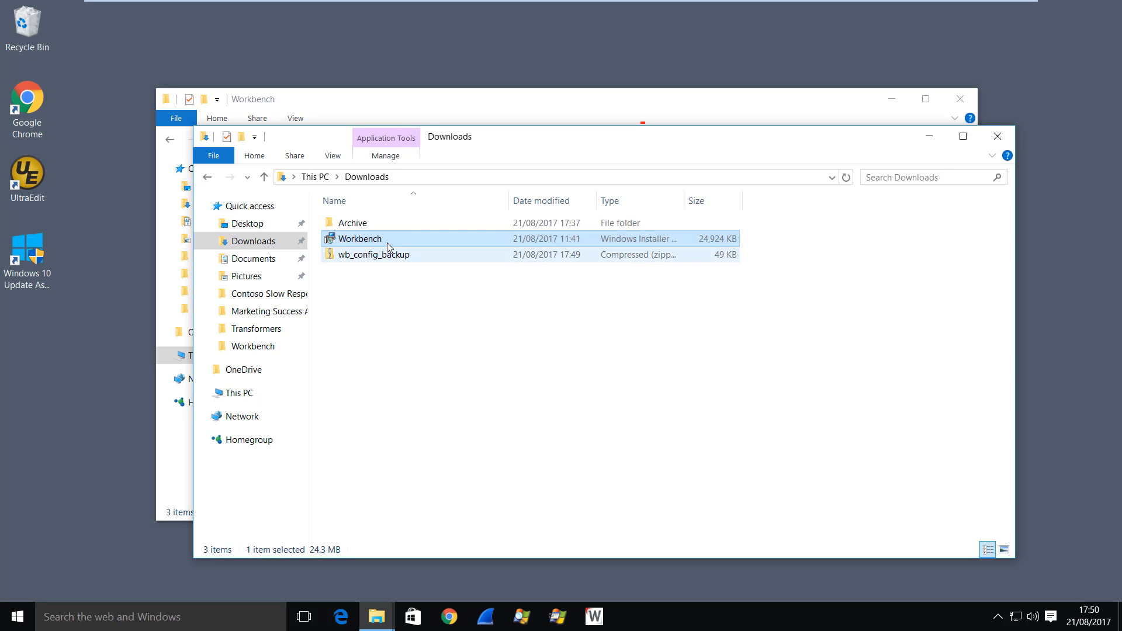
- Run the Workbench installer, accept the license agreement with I Agree, and approve the installation
double_click(329, 240)
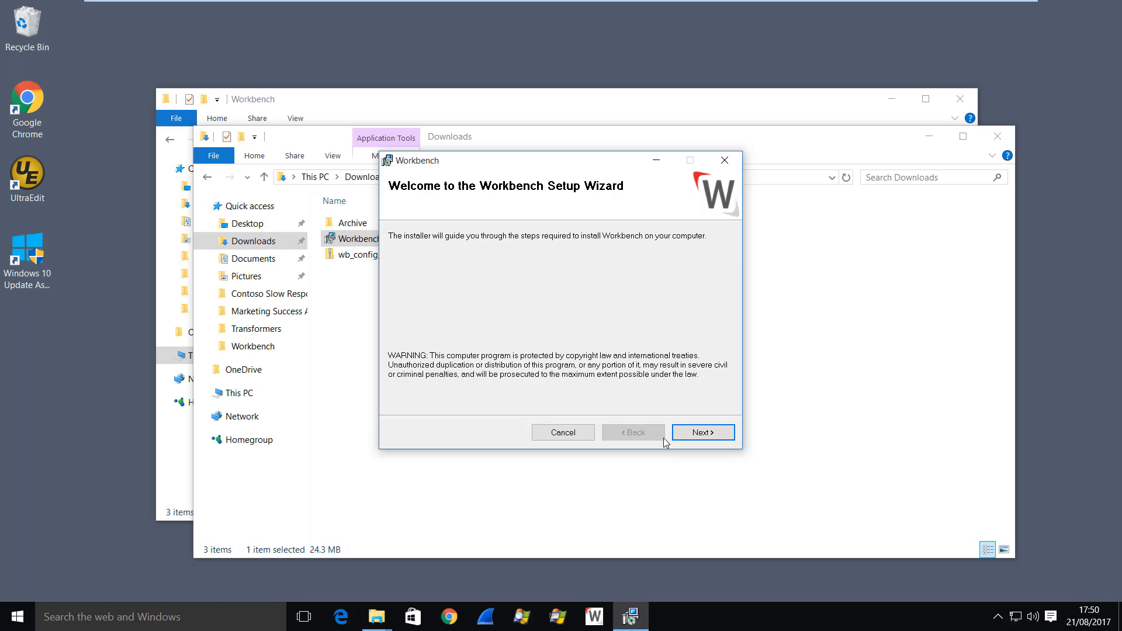
click(701, 436)
click(535, 402)
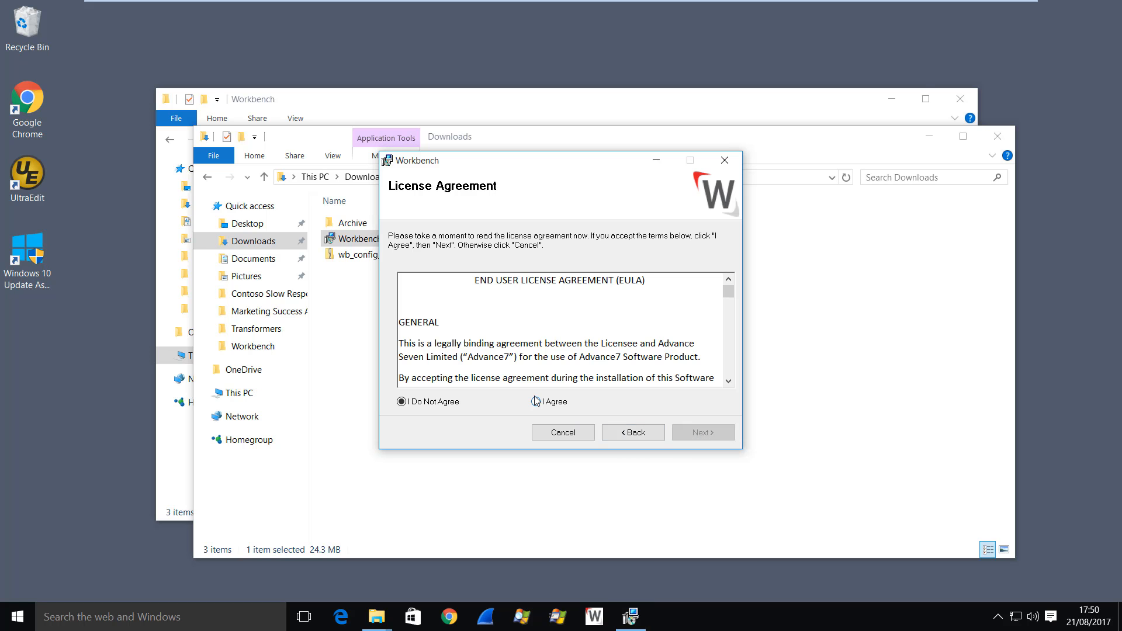
click(694, 433)
click(433, 382)
click(720, 437)
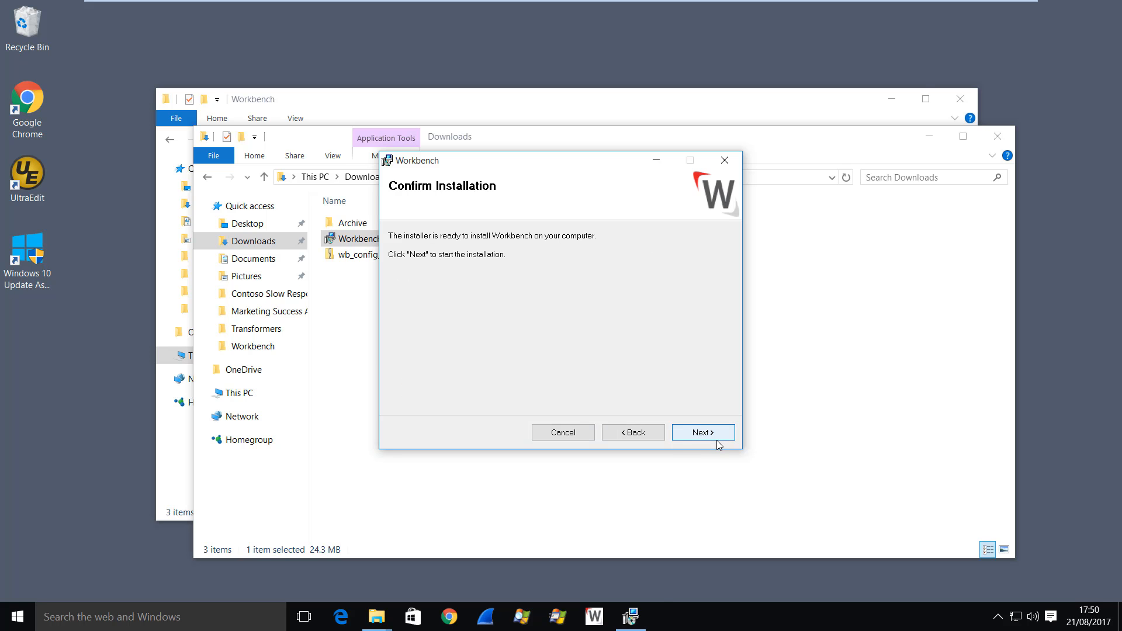
click(708, 435)
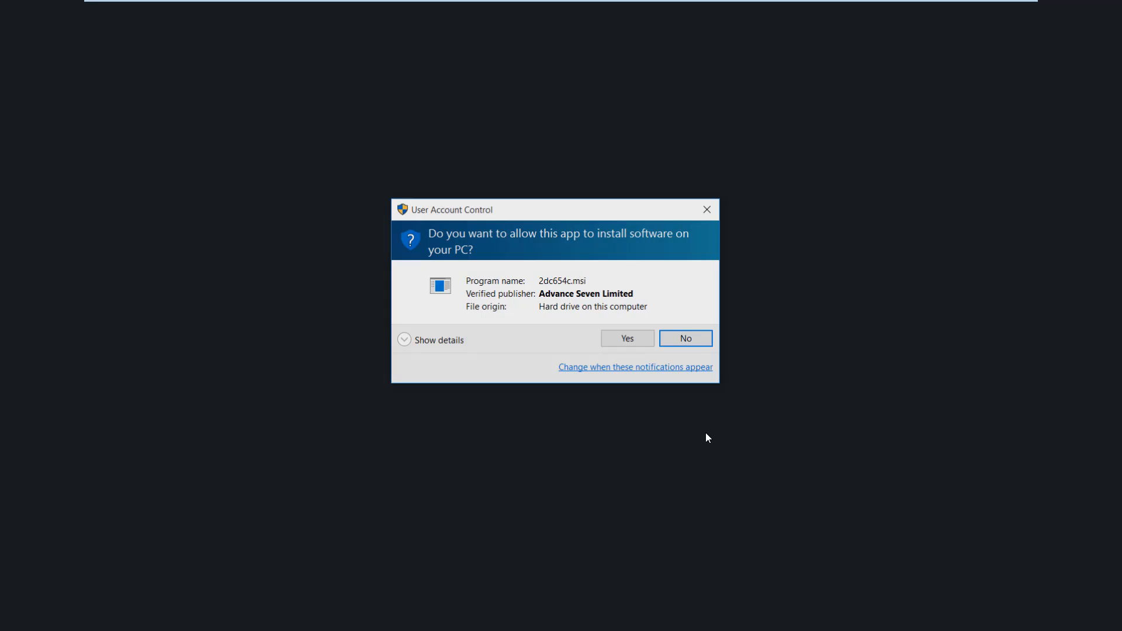
click(624, 342)
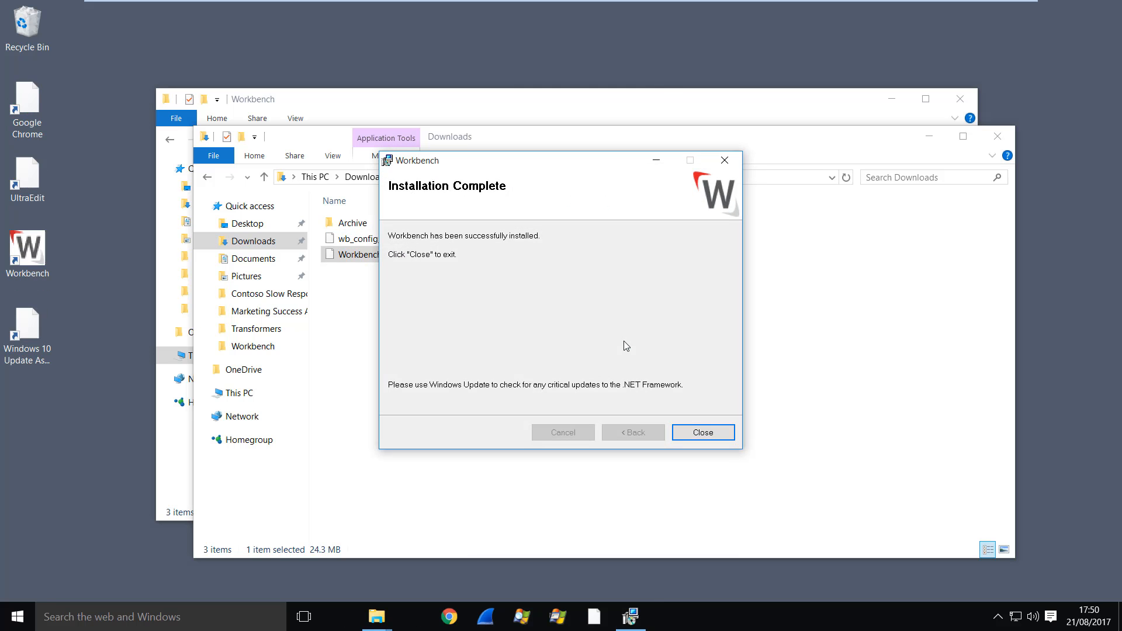
- Close the finished installer and pin the Workbench desktop shortcut to the taskbar
click(702, 435)
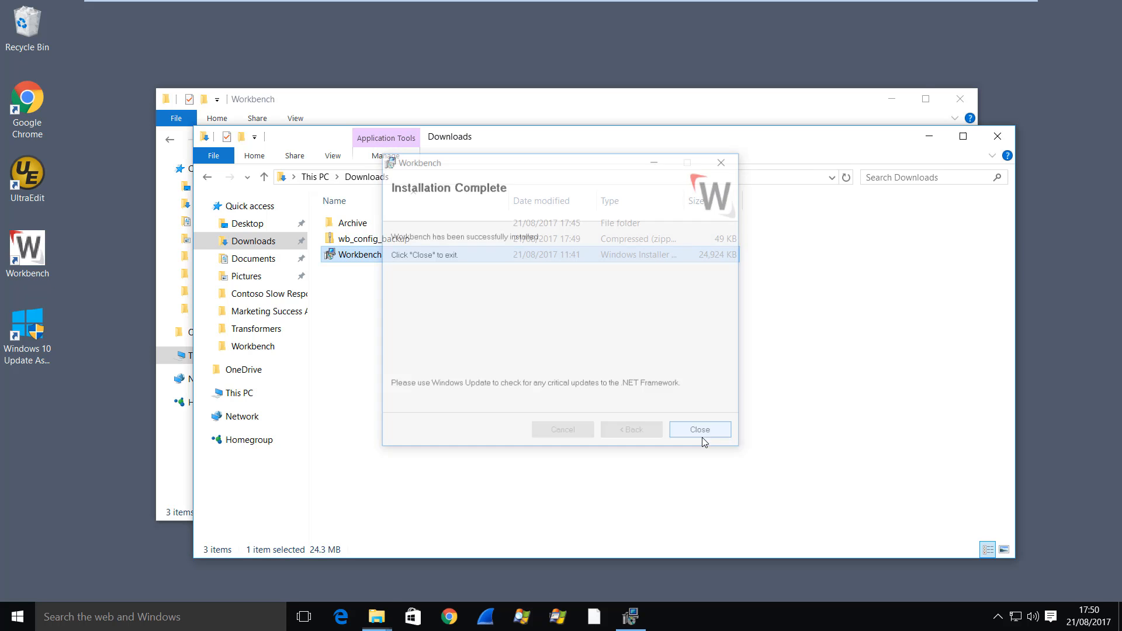
right_click(27, 280)
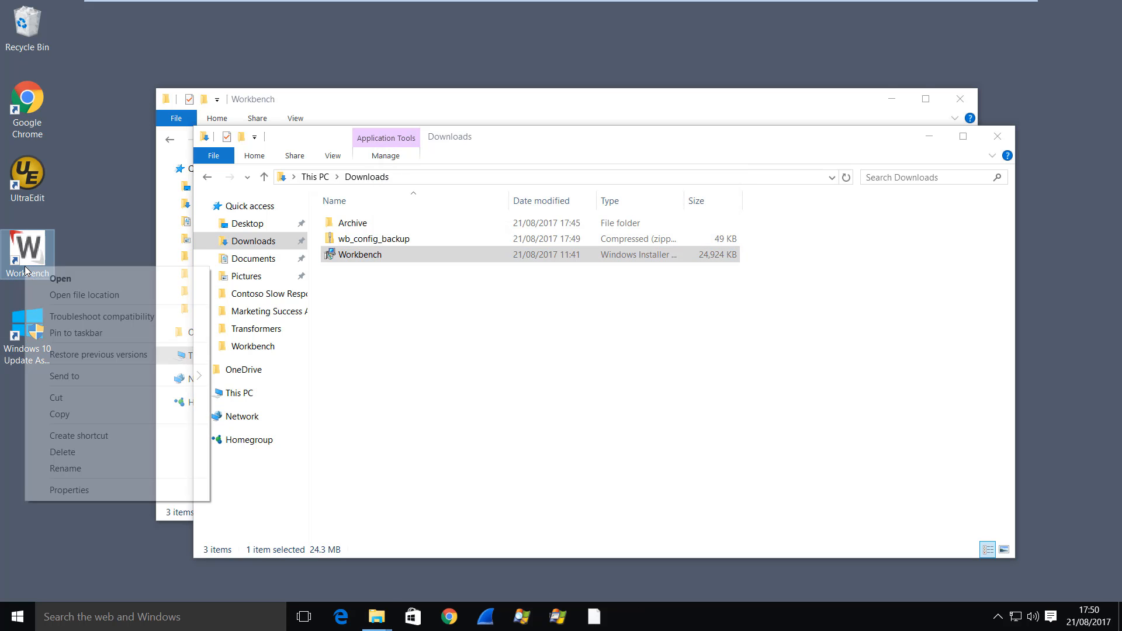
click(101, 333)
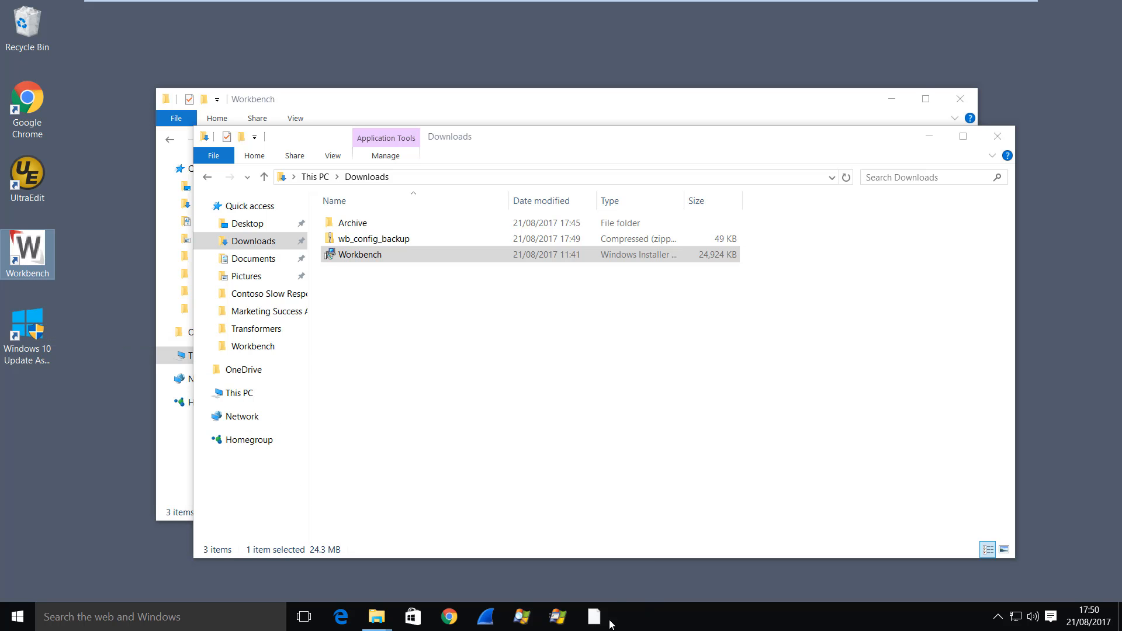
- Launch Workbench from the taskbar and close its Workflow Instances panel
click(597, 622)
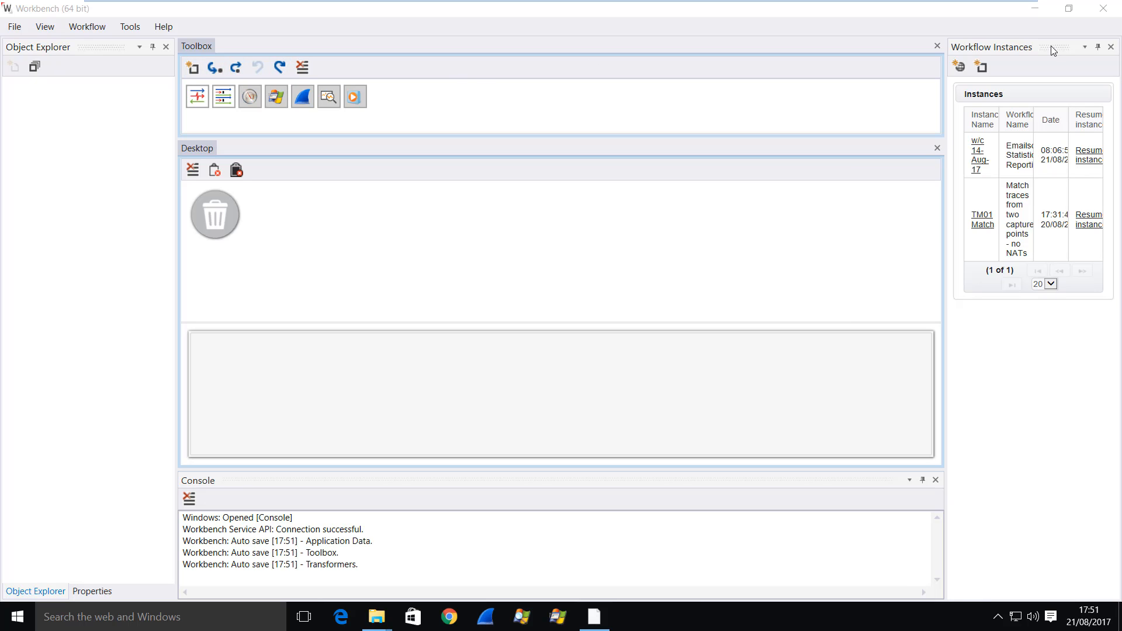
click(1110, 46)
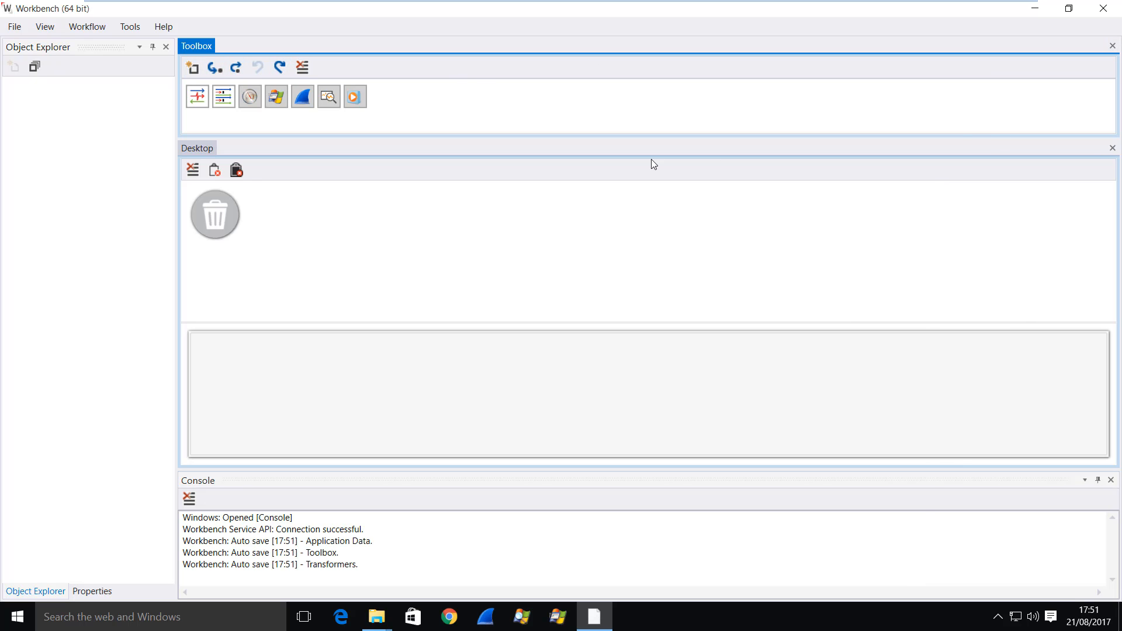
- Open the Transformers panel in Workbench
click(45, 26)
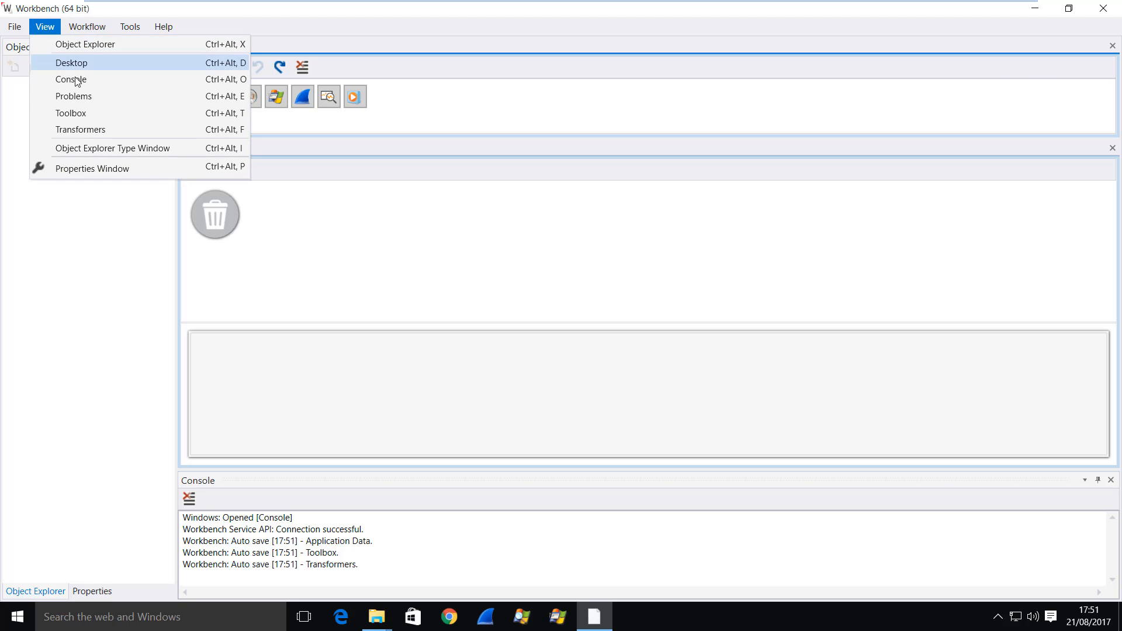
click(82, 130)
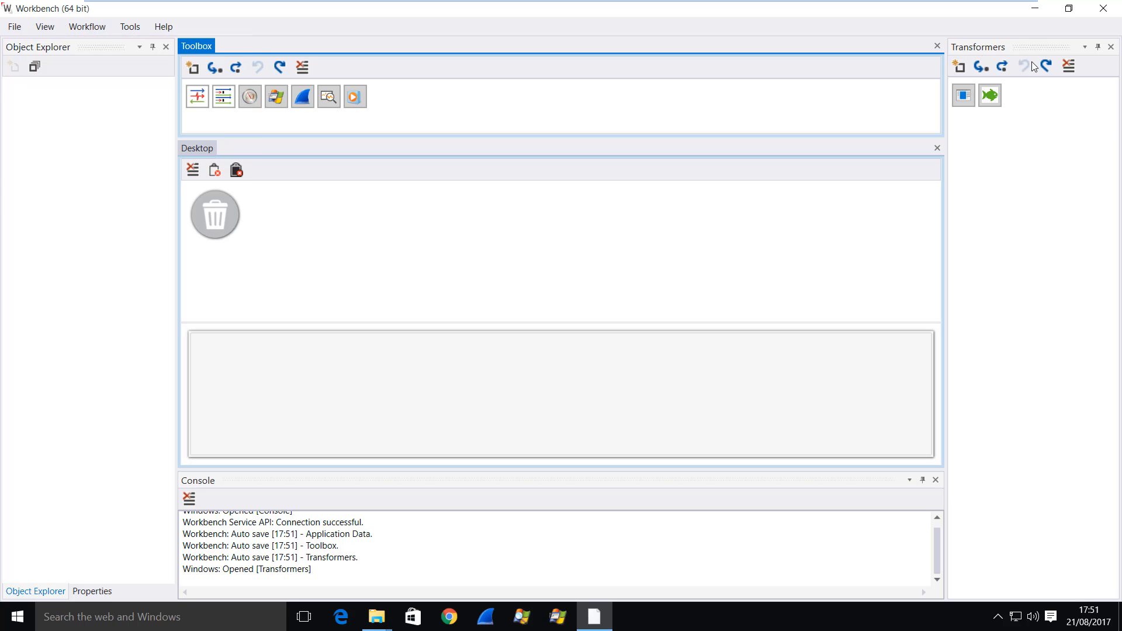
- Switch to the AppData Local Workbench folder window to review its files, then return to Workbench
key(alt+Tab)
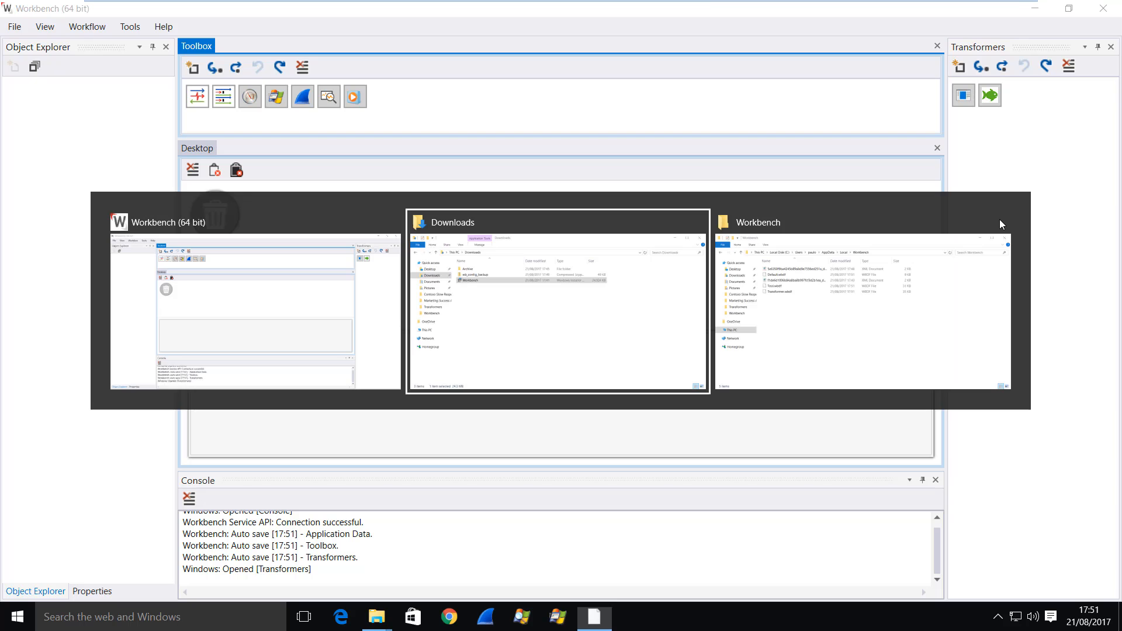
key(alt+Tab)
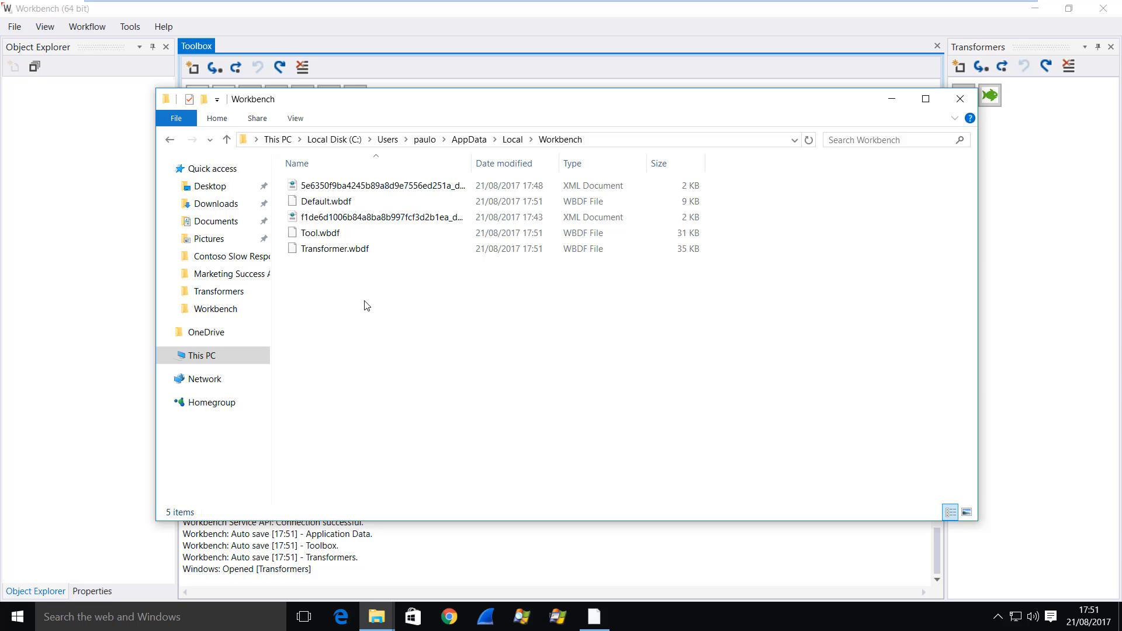
key(alt+Tab)
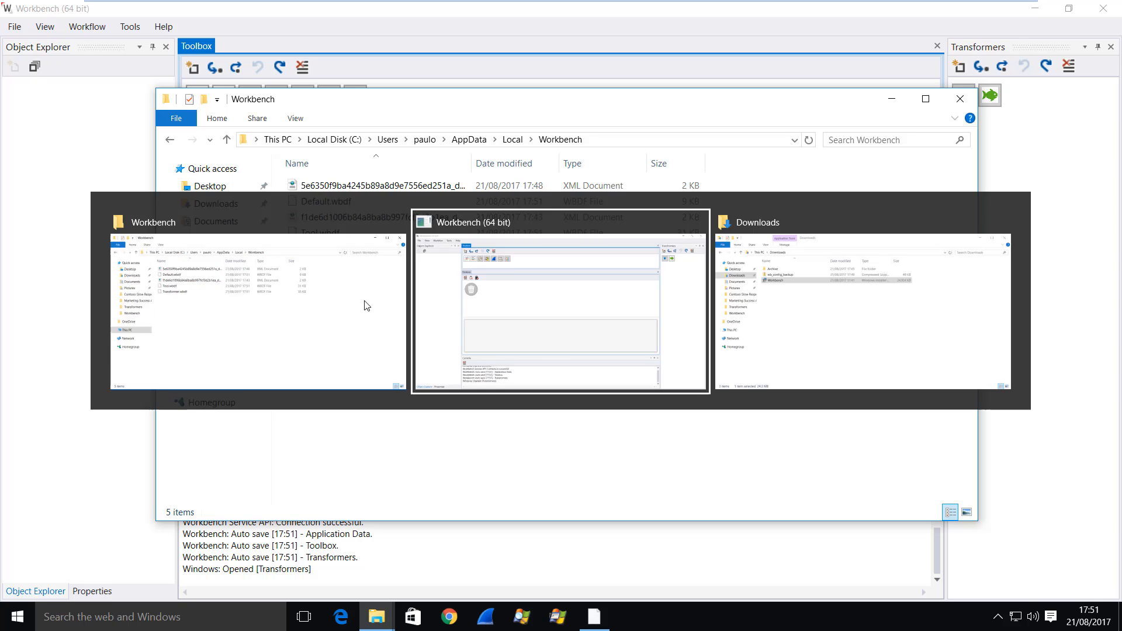
- Open the workspace from the Contoso Slow Responses folder in Workbench
click(11, 32)
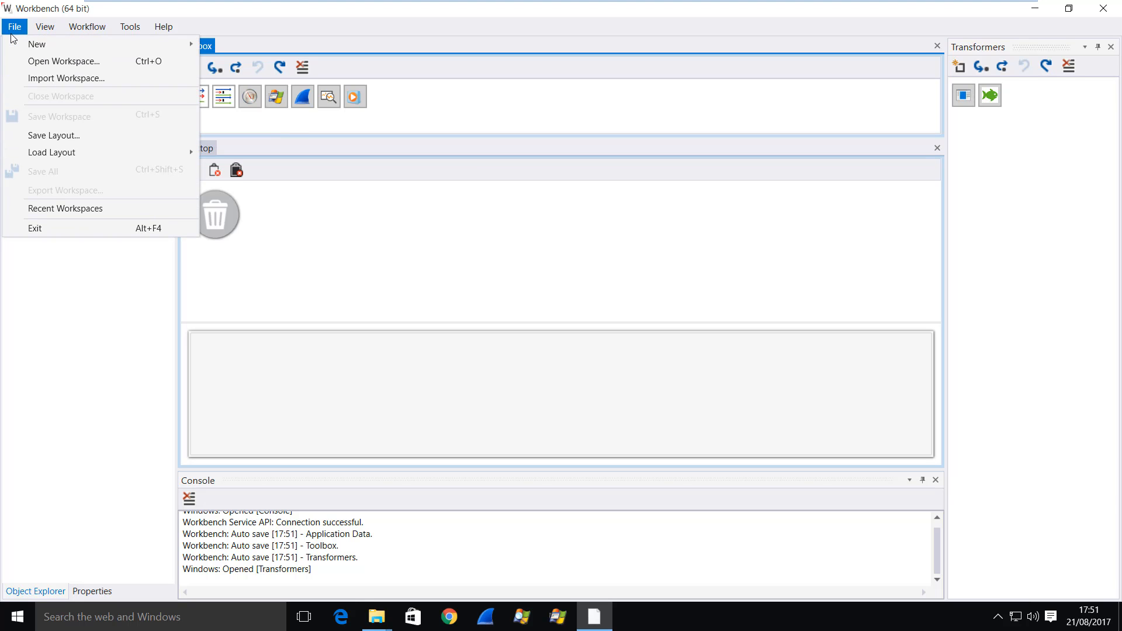
click(55, 64)
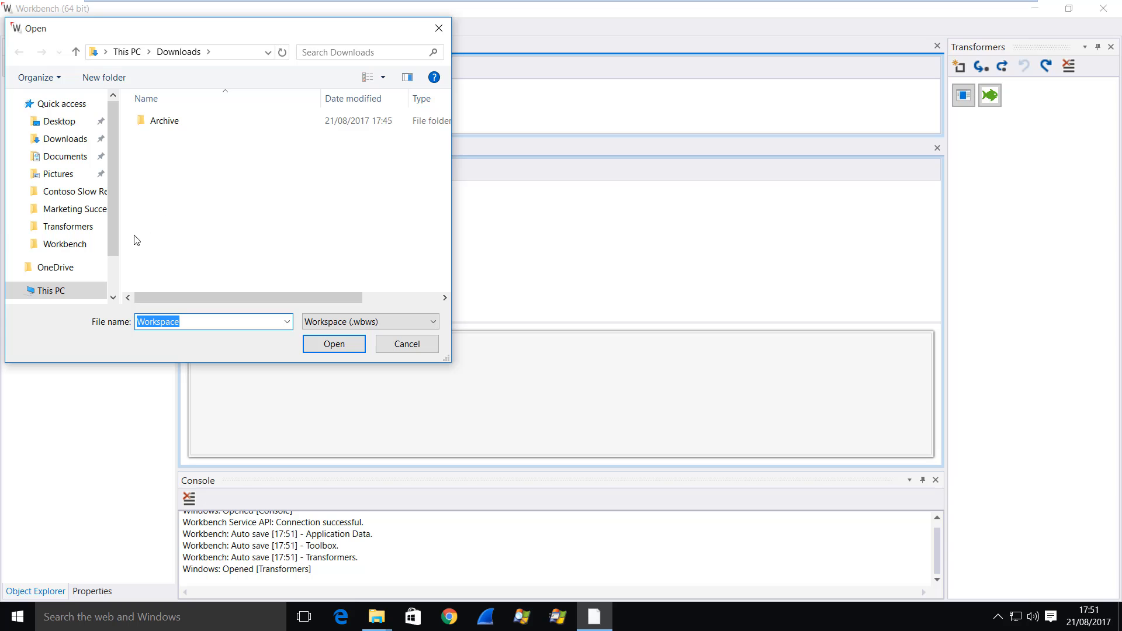
click(73, 191)
click(188, 153)
double_click(188, 153)
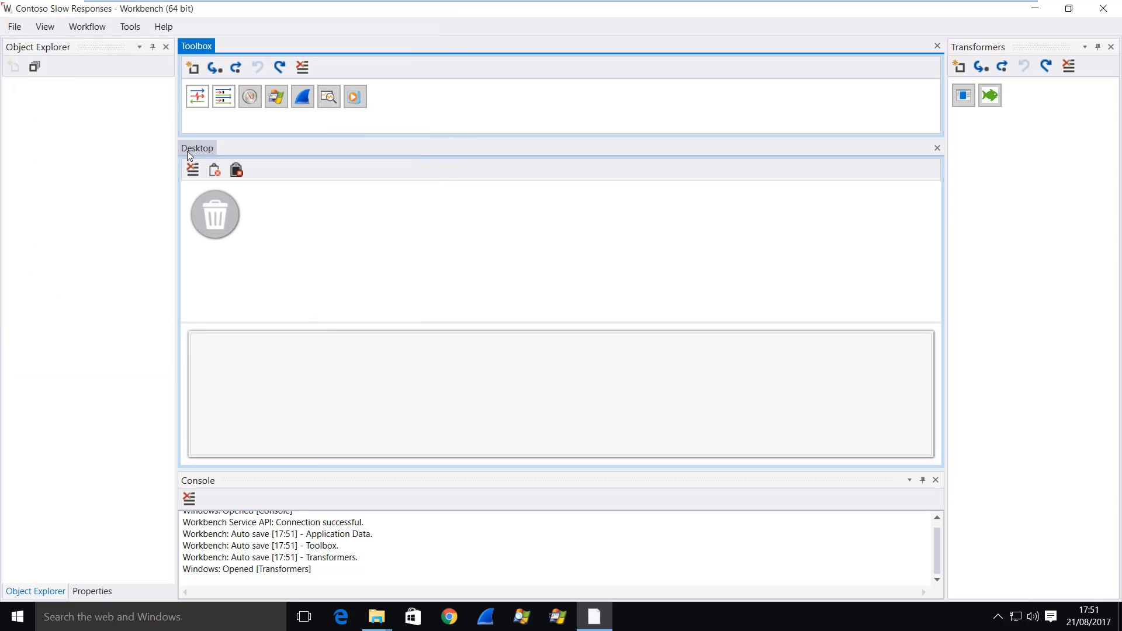